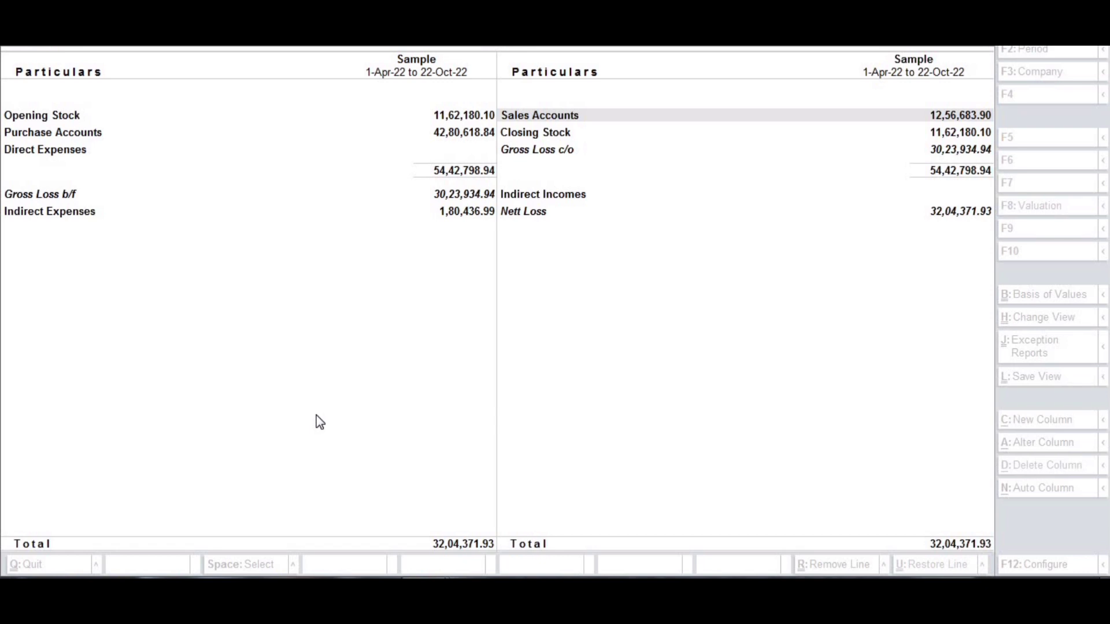
# Leave the Profit & Loss report and open the Stock Summary in detailed format
pyautogui.click(990, 51)
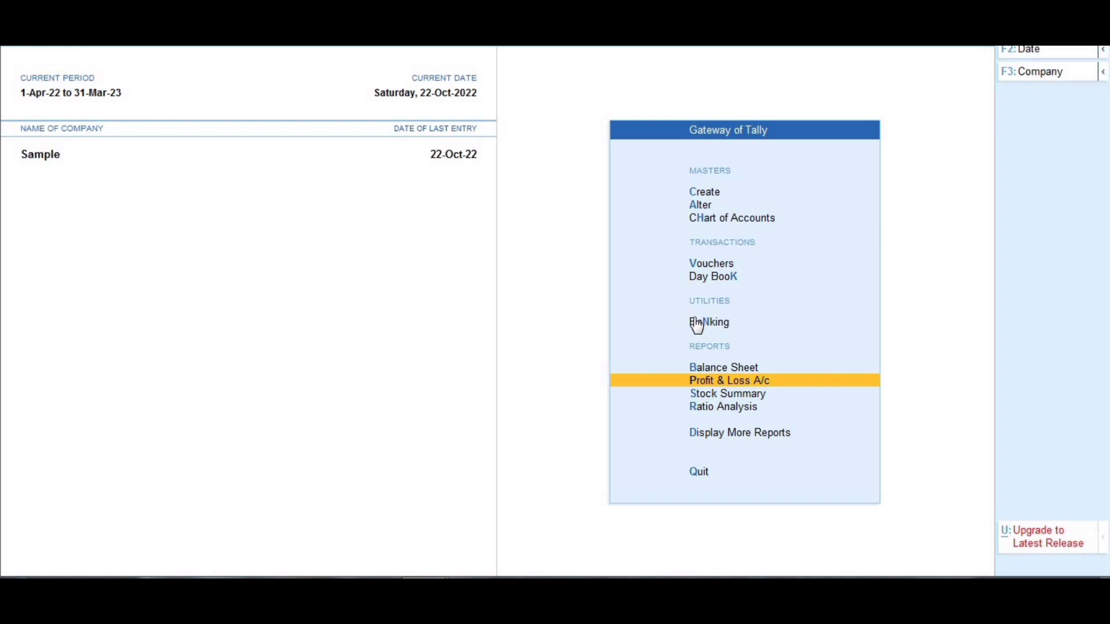
pyautogui.press('Down')
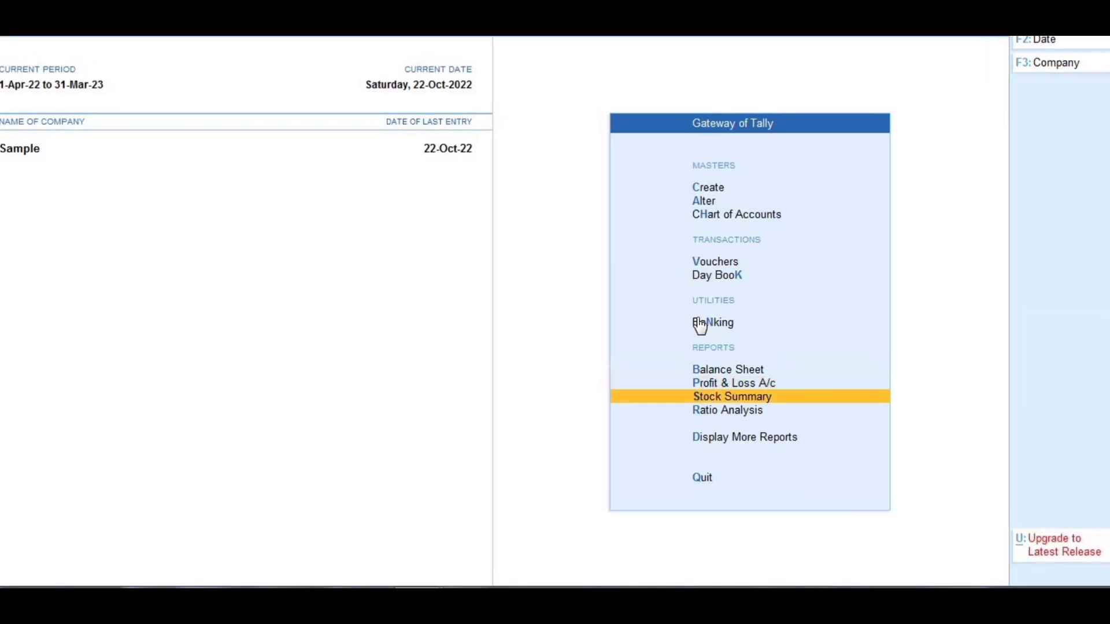
pyautogui.press('Return')
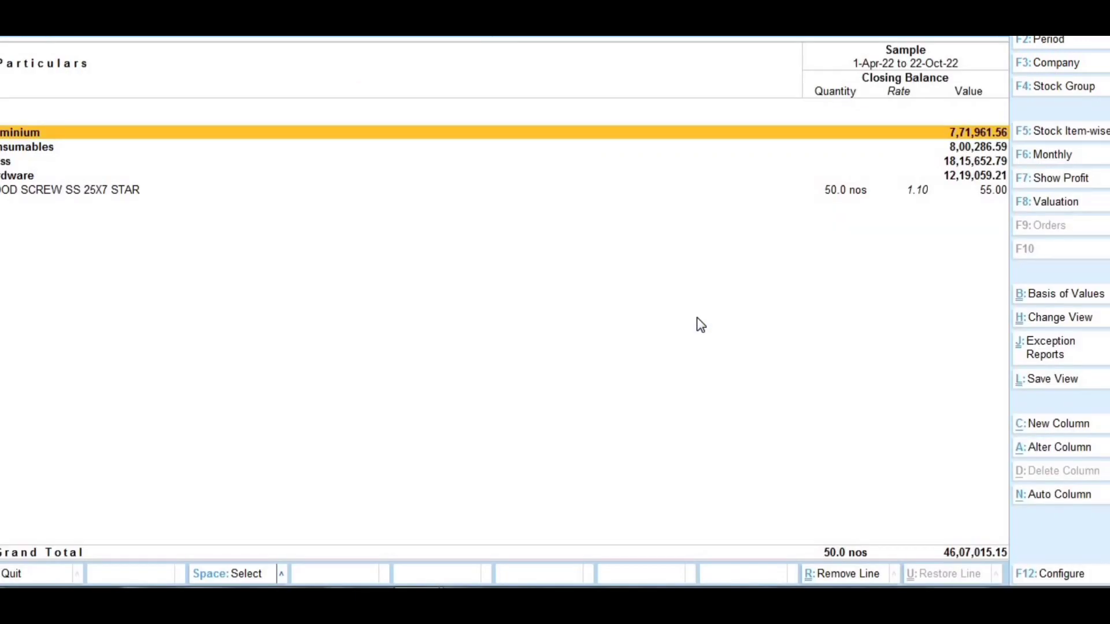
pyautogui.press('alt')
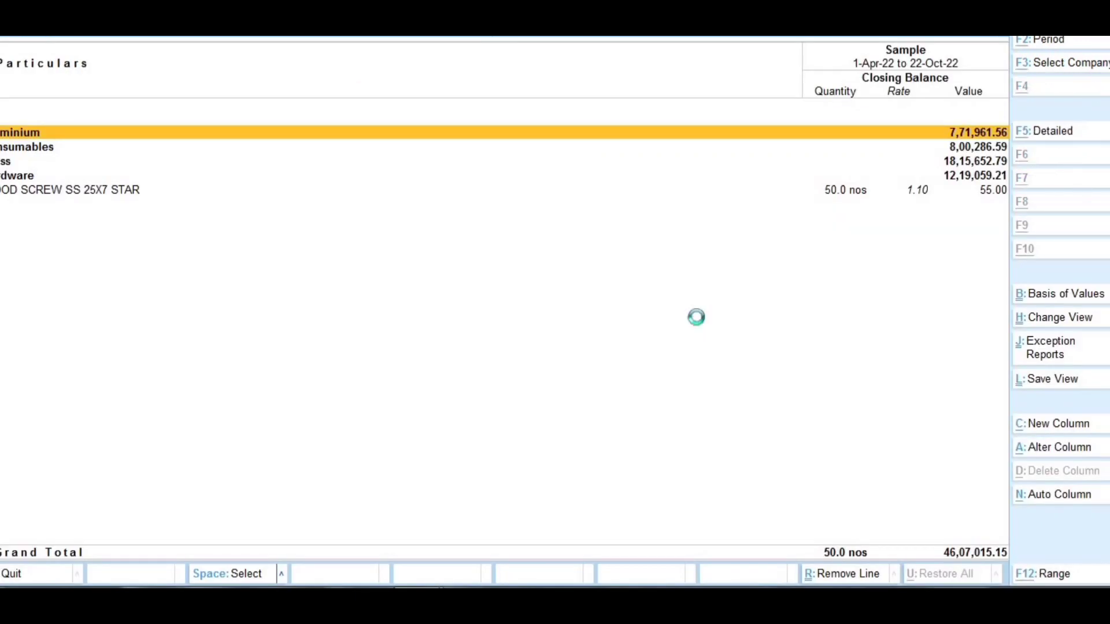
pyautogui.hotkey('alt', 'F5')
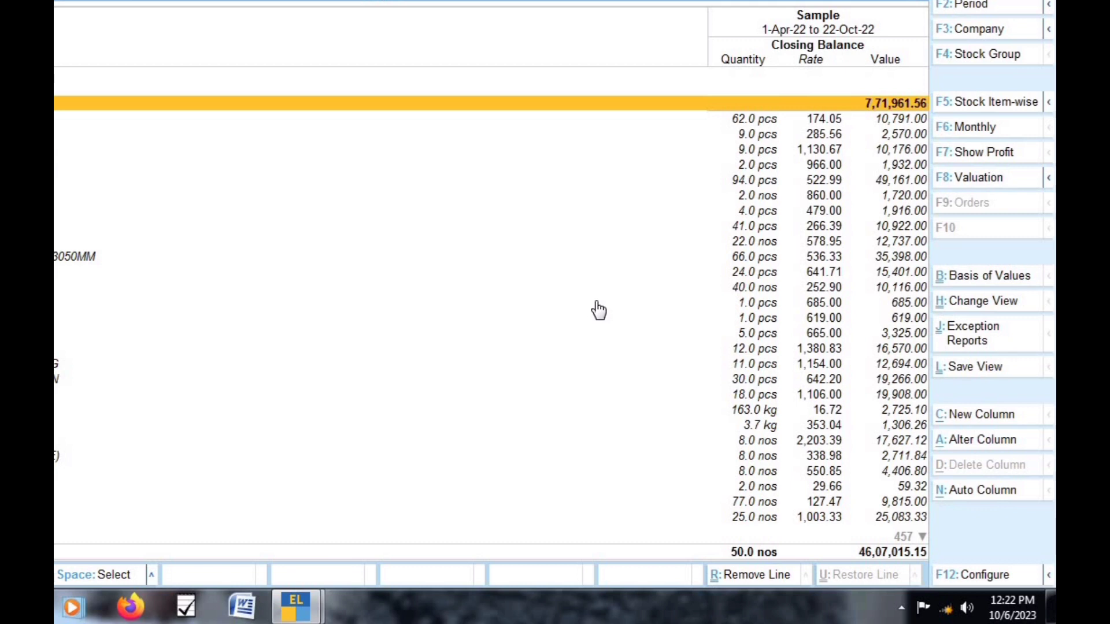
# Examine the stock items' closing quantities, rates and values for negative or unusual balances, then close the Stock Summary
pyautogui.press('Down')
pyautogui.press('Down')
pyautogui.press('Down')
pyautogui.press('Down')
pyautogui.press('Down')
pyautogui.press('Down')
pyautogui.press('Down')
pyautogui.press('Down')
pyautogui.press('Down')
pyautogui.press('Down')
pyautogui.press('Down')
pyautogui.press('Down')
pyautogui.press('Down')
pyautogui.press('Down')
pyautogui.press('Down')
pyautogui.press('Down')
pyautogui.press('Down')
pyautogui.press('Down')
pyautogui.press('Down')
pyautogui.press('Down')
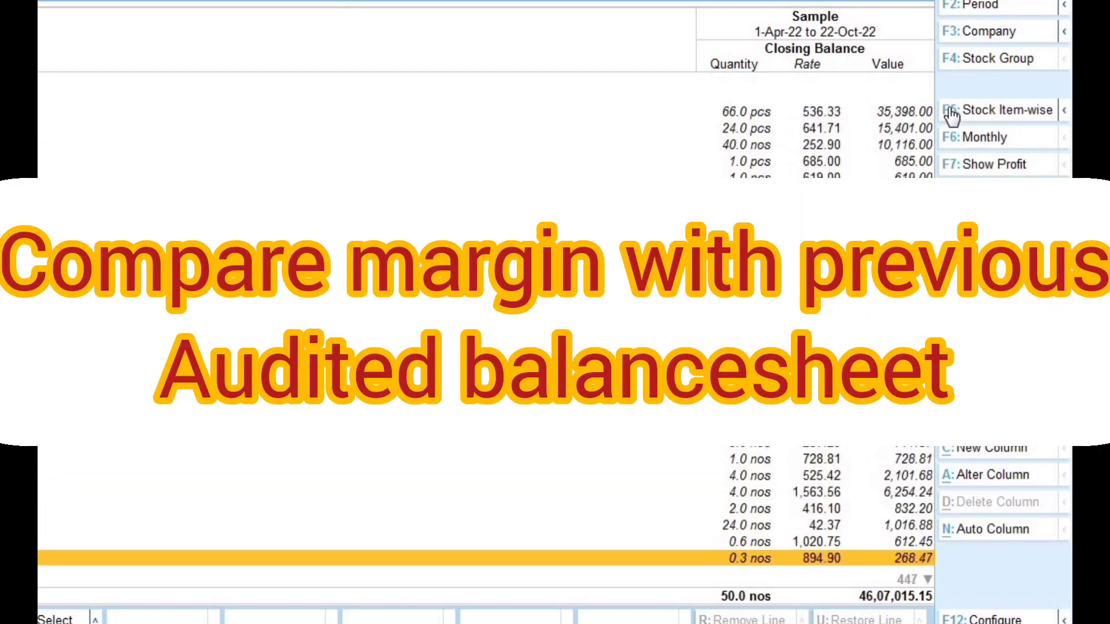
pyautogui.press('Down')
pyautogui.press('Down')
pyautogui.press('Down')
pyautogui.press('Down')
pyautogui.press('Down')
pyautogui.press('Down')
pyautogui.press('Down')
pyautogui.press('Down')
pyautogui.press('Down')
pyautogui.press('Down')
pyautogui.press('Down')
pyautogui.press('Down')
pyautogui.press('Down')
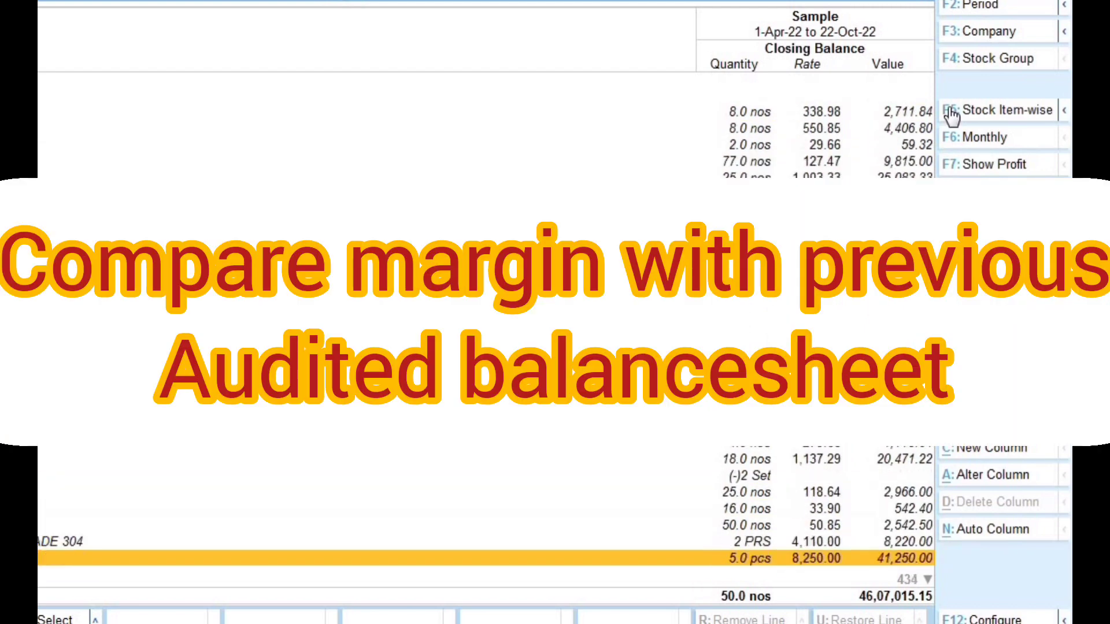
pyautogui.press('Up')
pyautogui.press('Up')
pyautogui.press('Up')
pyautogui.press('Up')
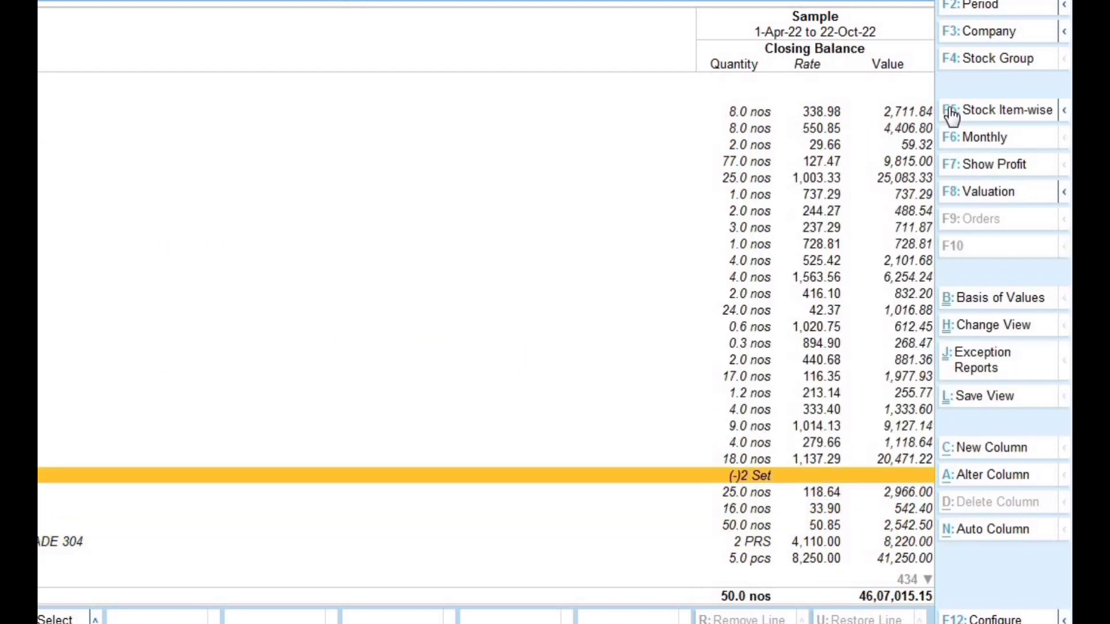
pyautogui.press('Down')
pyautogui.press('Down')
pyautogui.press('Down')
pyautogui.press('Down')
pyautogui.press('Down')
pyautogui.press('Down')
pyautogui.press('Down')
pyautogui.press('Down')
pyautogui.press('Down')
pyautogui.press('Down')
pyautogui.press('Down')
pyautogui.press('Down')
pyautogui.press('Down')
pyautogui.press('Down')
pyautogui.press('Down')
pyautogui.press('Down')
pyautogui.press('Down')
pyautogui.press('Down')
pyautogui.press('Down')
pyautogui.press('Down')
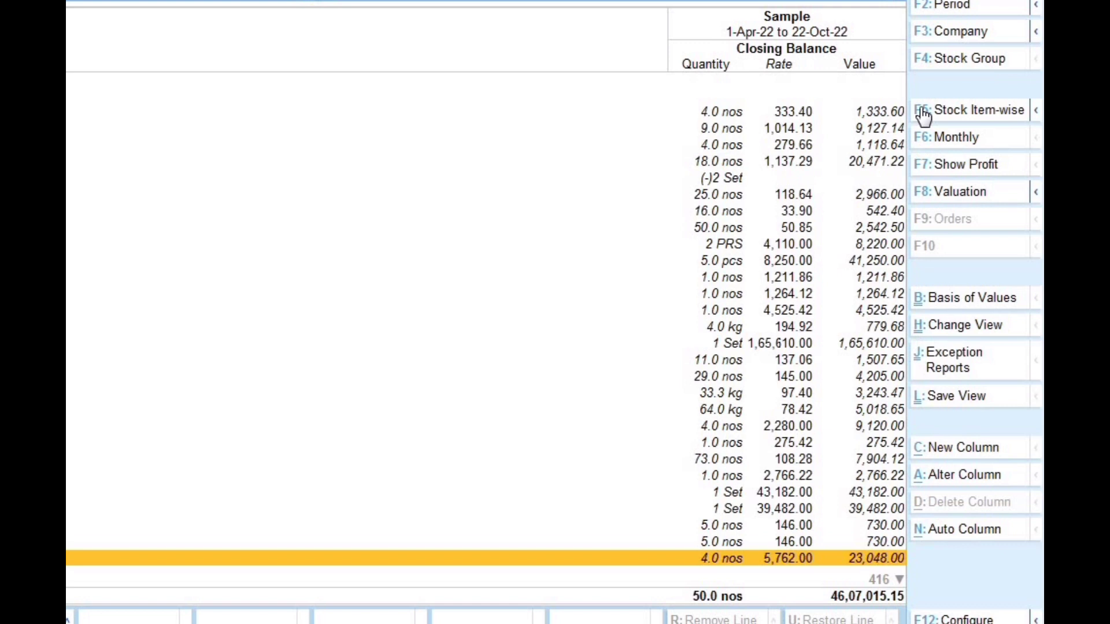
pyautogui.press('Down')
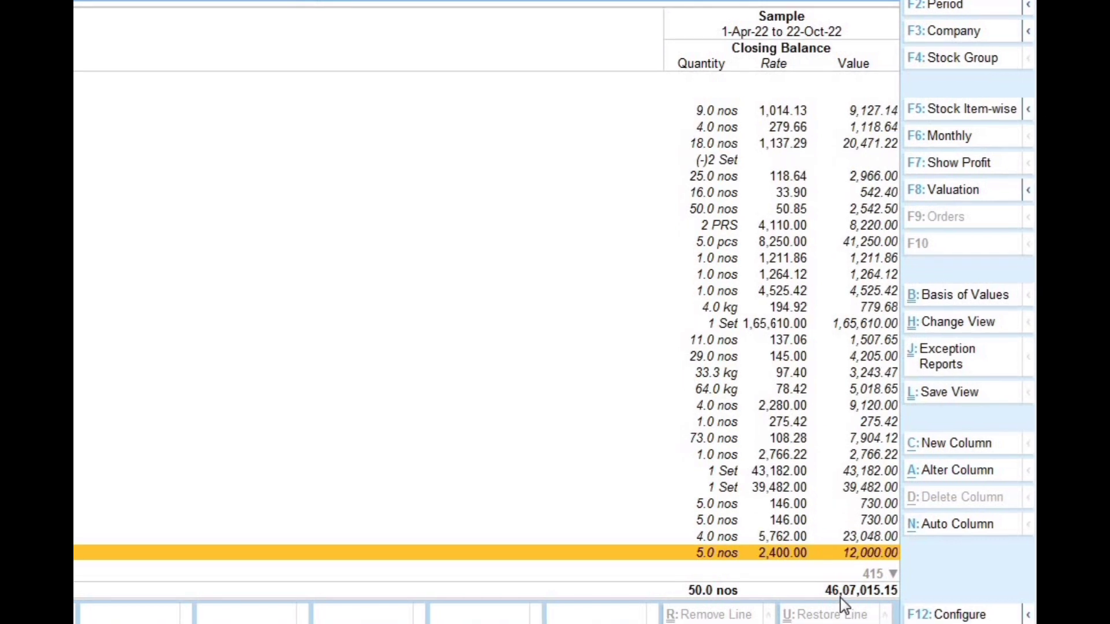
pyautogui.press('Up')
pyautogui.press('Up')
pyautogui.press('Up')
pyautogui.press('Up')
pyautogui.press('Up')
pyautogui.press('Up')
pyautogui.press('Up')
pyautogui.press('Up')
pyautogui.press('Up')
pyautogui.press('Up')
pyautogui.press('Up')
pyautogui.press('Up')
pyautogui.press('Up')
pyautogui.press('Up')
pyautogui.press('Up')
pyautogui.press('Up')
pyautogui.press('Up')
pyautogui.press('Up')
pyautogui.press('Up')
pyautogui.press('Up')
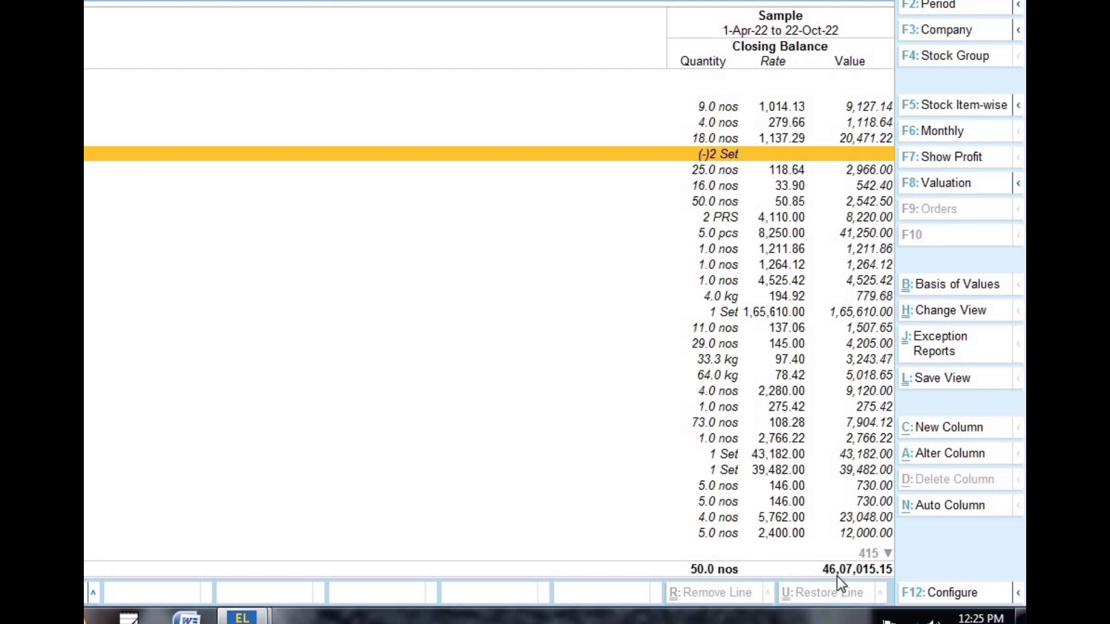
pyautogui.click(886, 5)
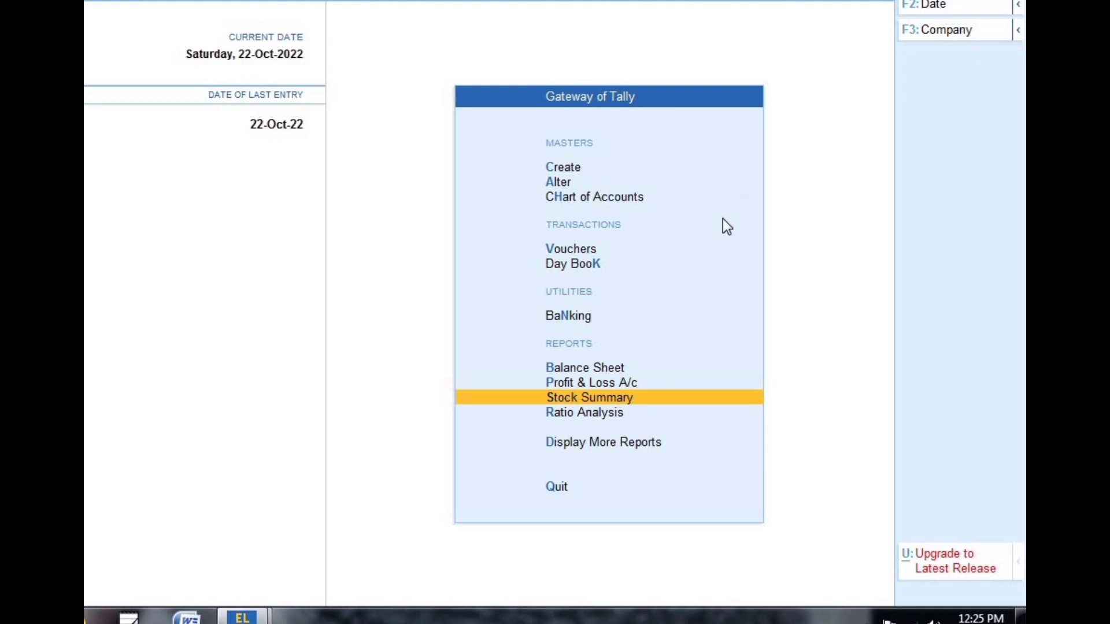
# View the ledgers under Sales Accounts in the Profit & Loss A/c, then return to the Gateway of Tally
pyautogui.press('Up')
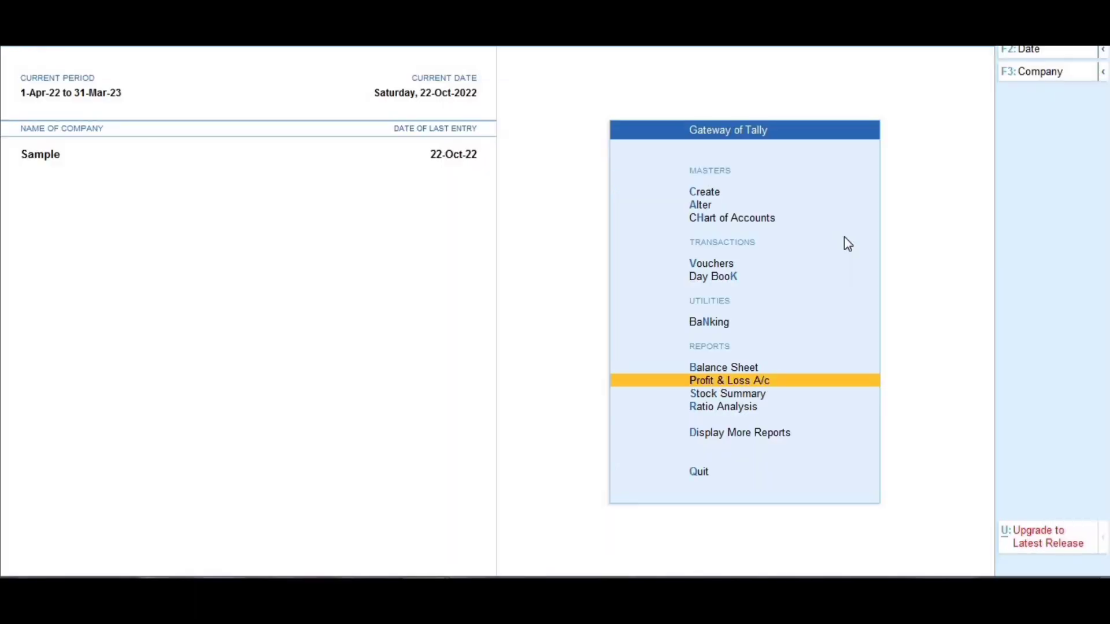
pyautogui.press('Return')
pyautogui.press('Right')
pyautogui.press('Return')
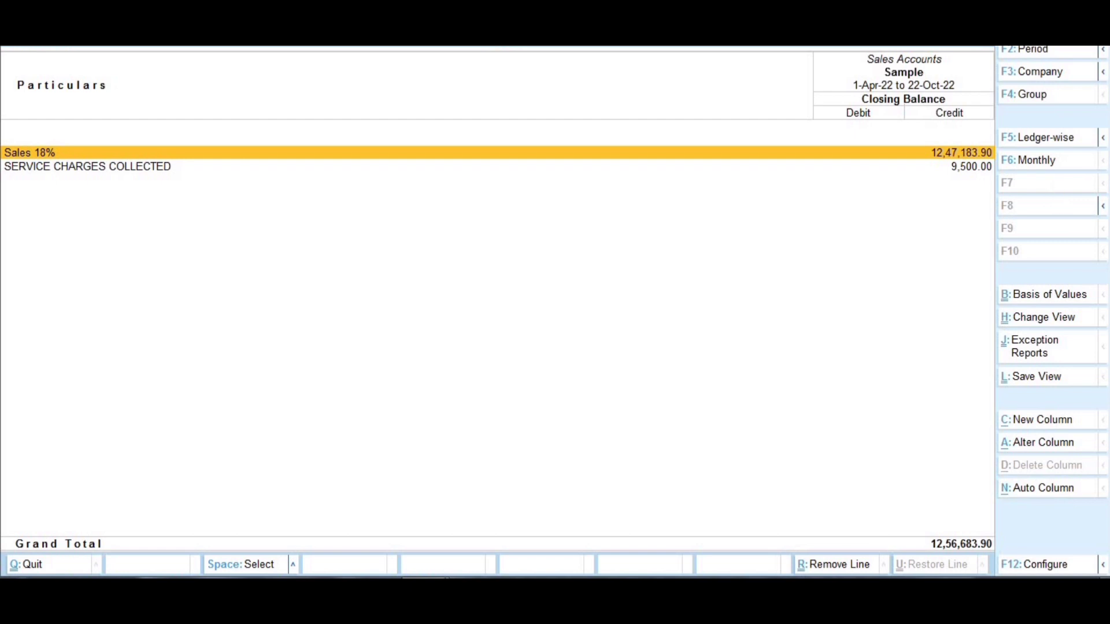
pyautogui.press('Escape')
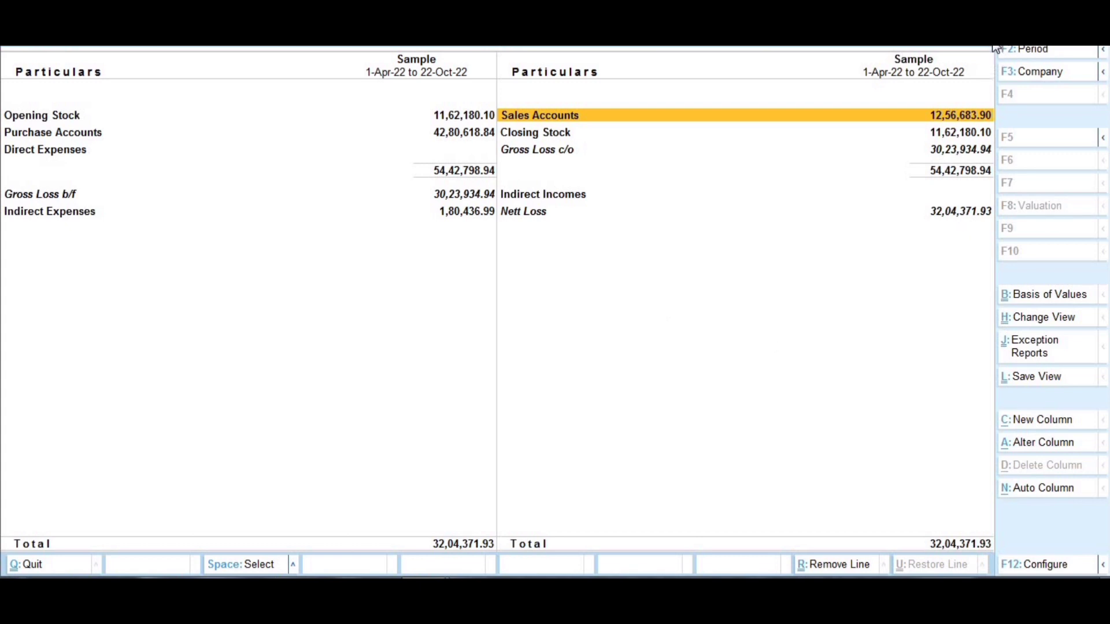
pyautogui.press('Escape')
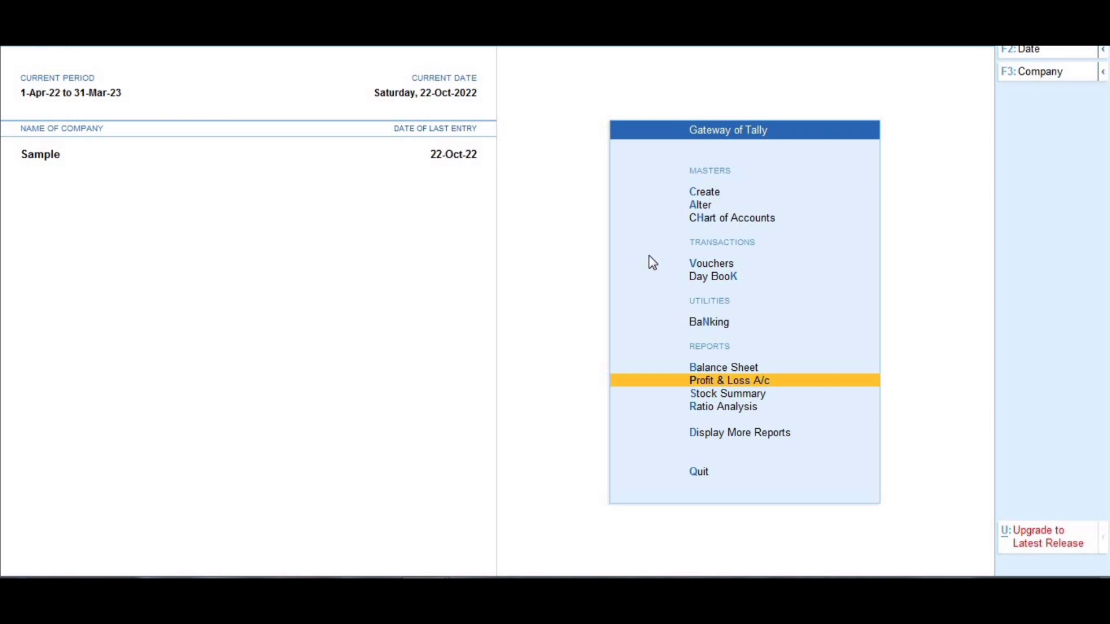
# Reopen the Profit & Loss A/c to check the Purchase Accounts line, then close the report
pyautogui.press('Up')
pyautogui.press('Down')
pyautogui.press('Return')
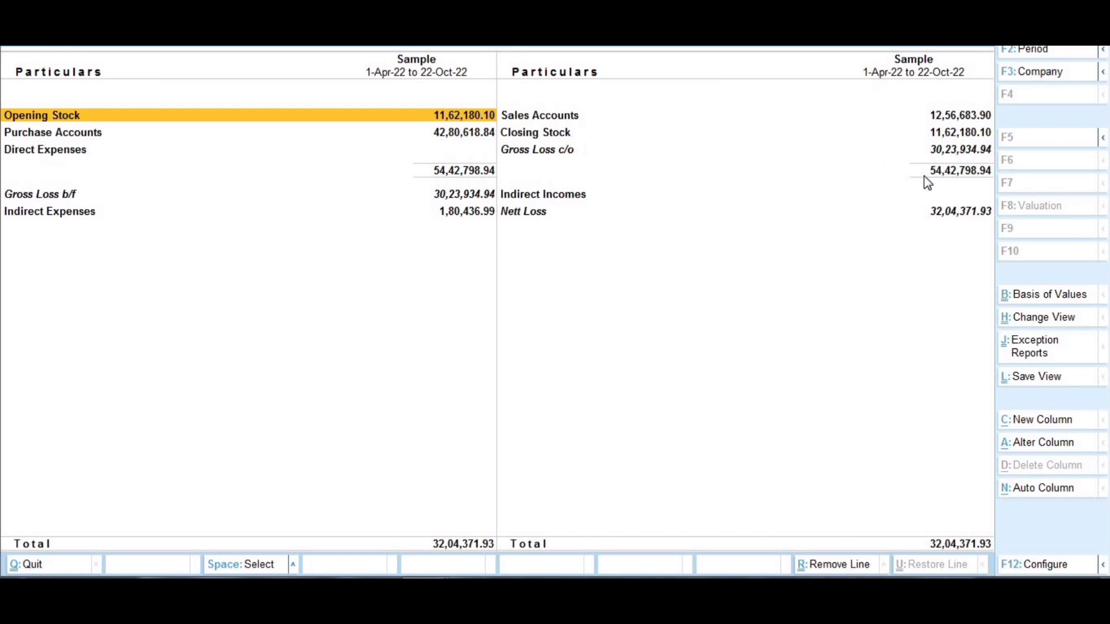
pyautogui.click(461, 140)
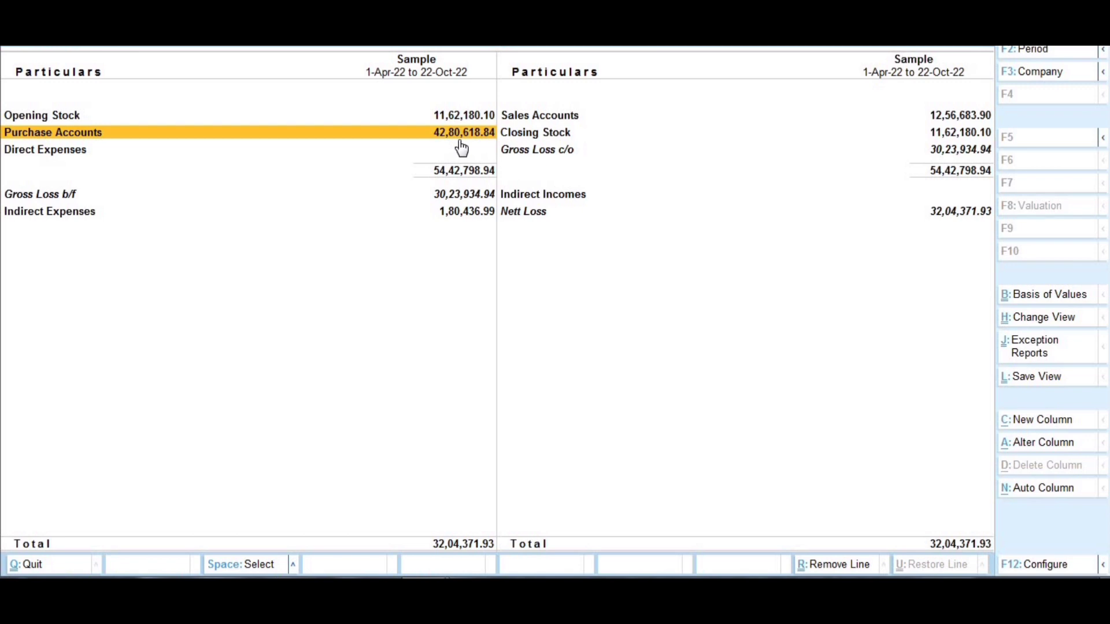
pyautogui.press('Escape')
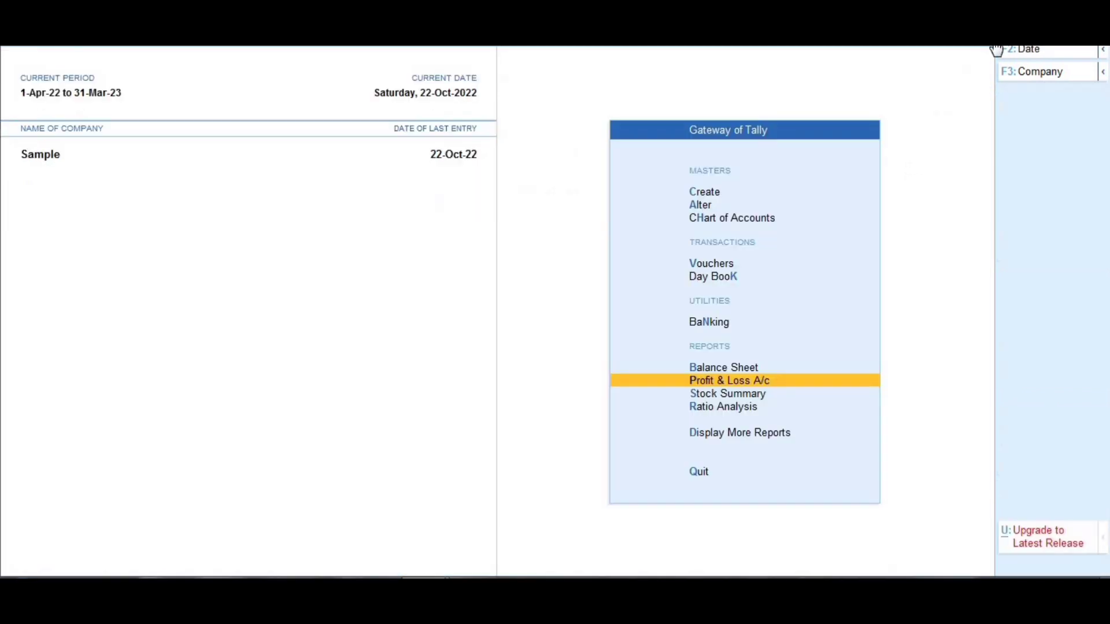
# Start a new journal voucher and set its voucher number to 0566
pyautogui.click(706, 263)
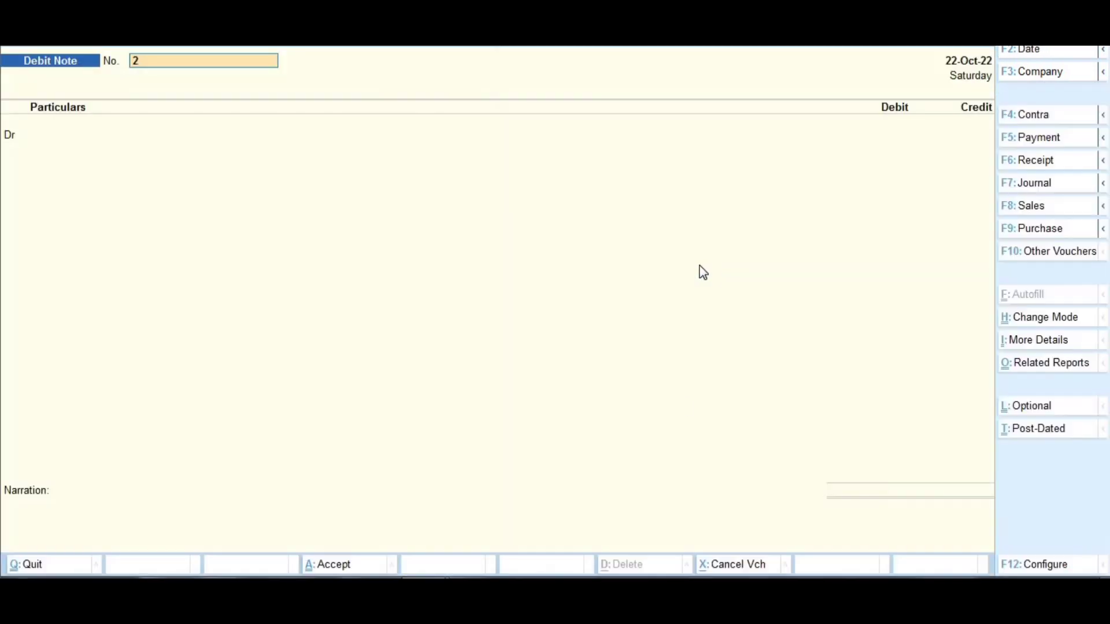
pyautogui.click(1039, 231)
pyautogui.press('Return')
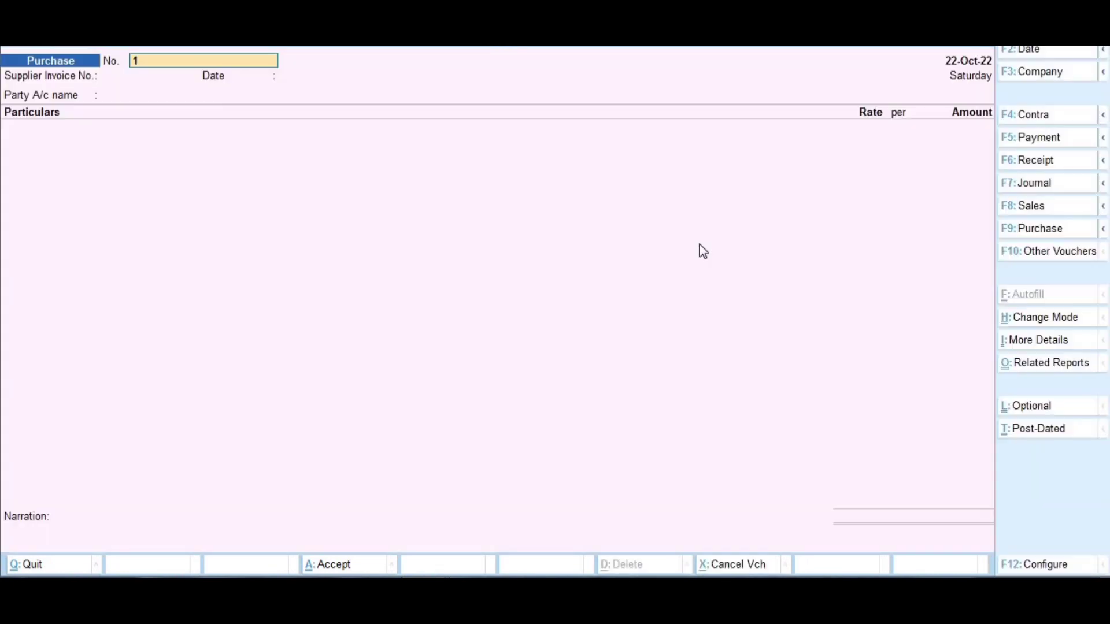
pyautogui.click(1035, 183)
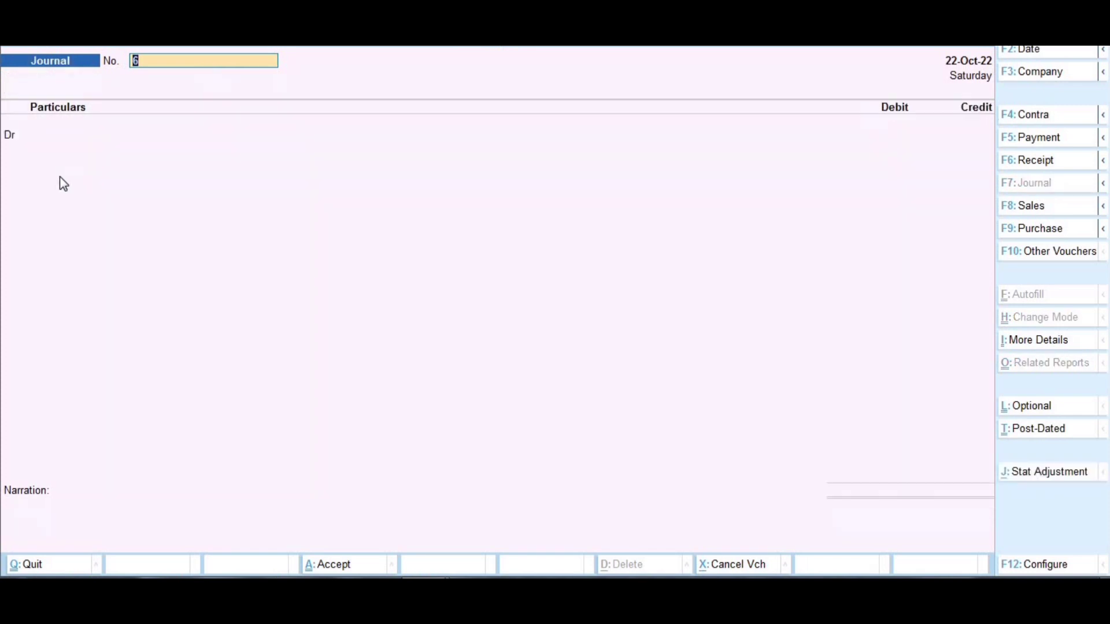
pyautogui.press('Return')
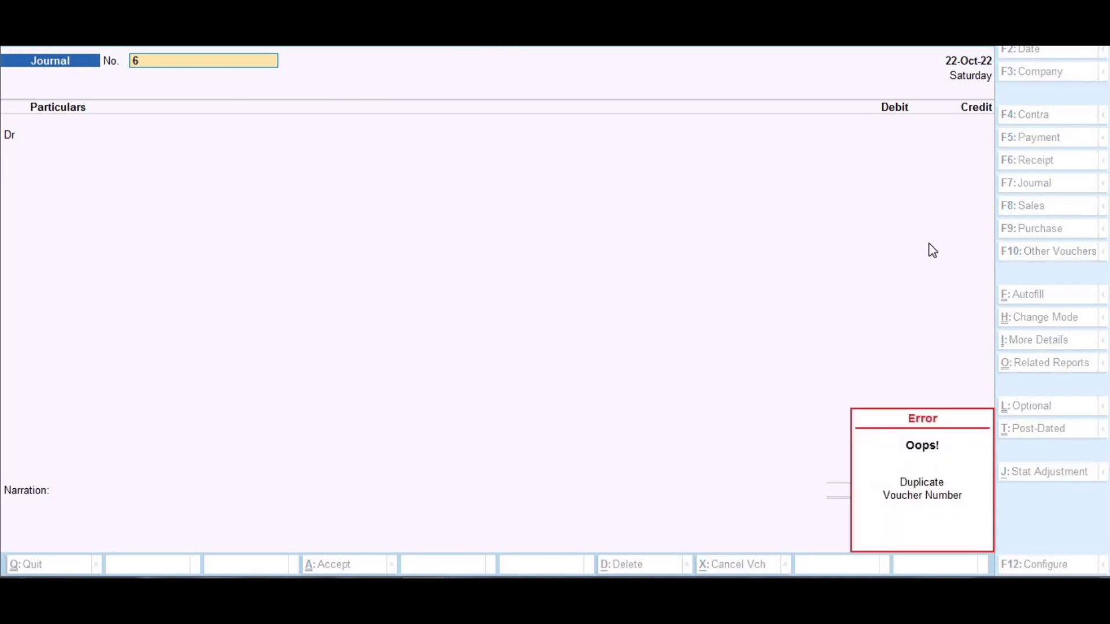
pyautogui.press('Escape')
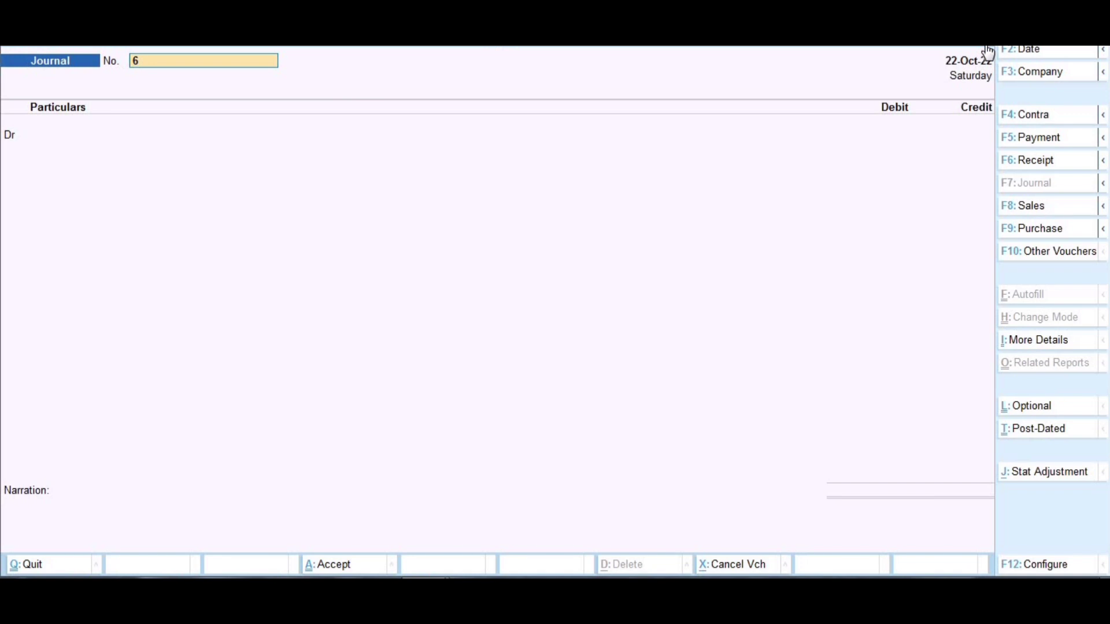
pyautogui.write('566')
pyautogui.press('Return')
# Start creating a ledger named Advertisement from the journal's debit entry
pyautogui.write('adv')
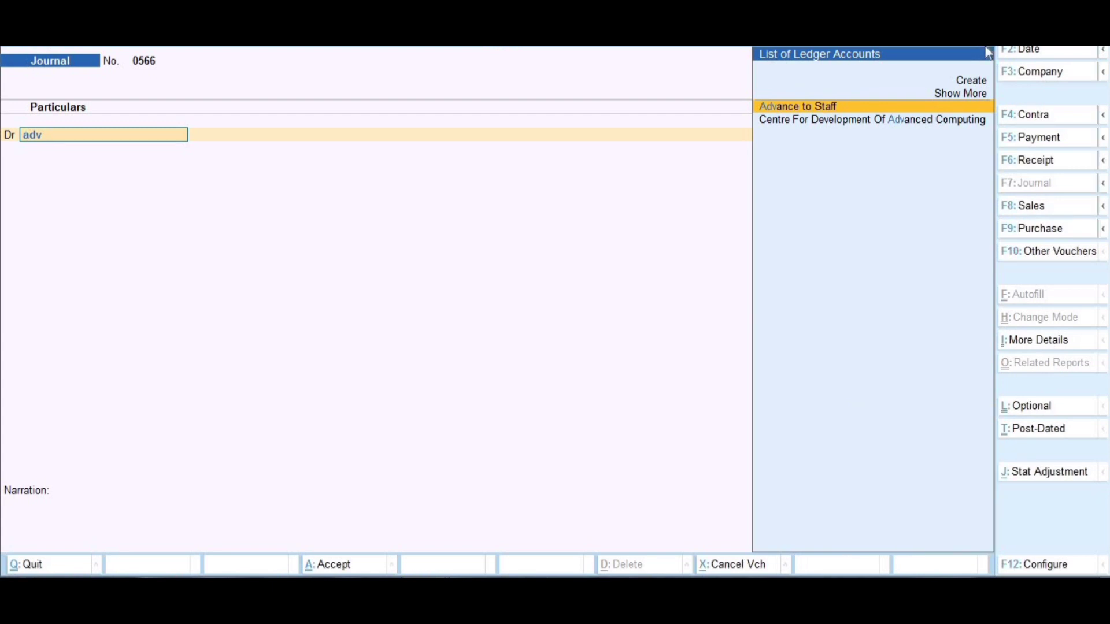
pyautogui.hotkey('alt', 'c')
pyautogui.write('Advert')
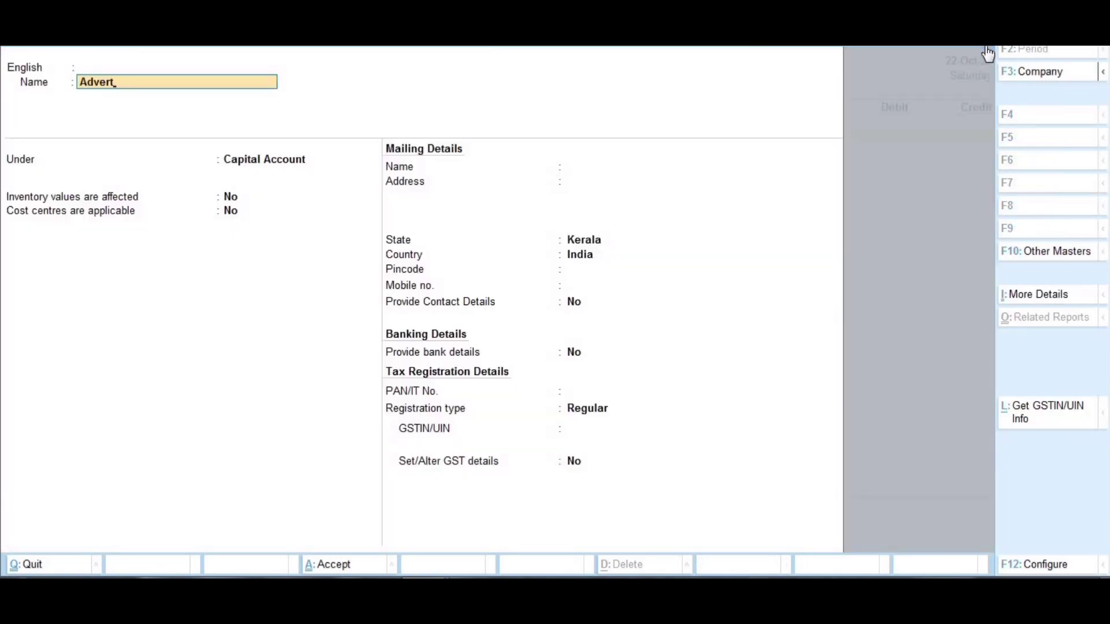
pyautogui.write('isement')
pyautogui.press('Return')
# Place the Advertisement ledger under the Purchase Accounts group
pyautogui.press('BackSpace')
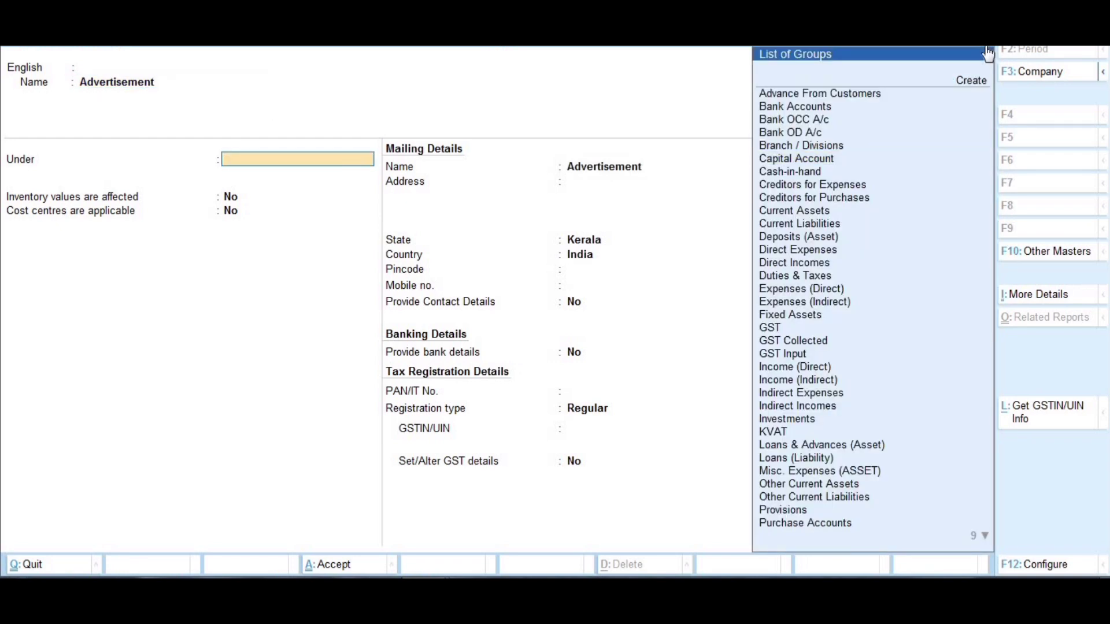
pyautogui.write('i')
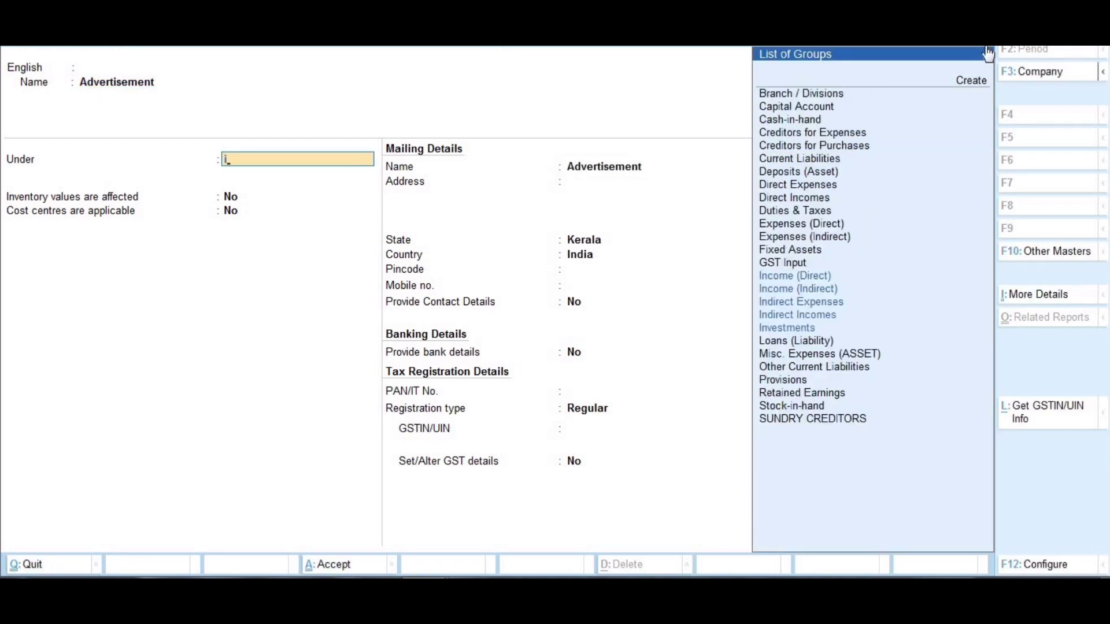
pyautogui.press('Down')
pyautogui.press('Up')
pyautogui.press('BackSpace')
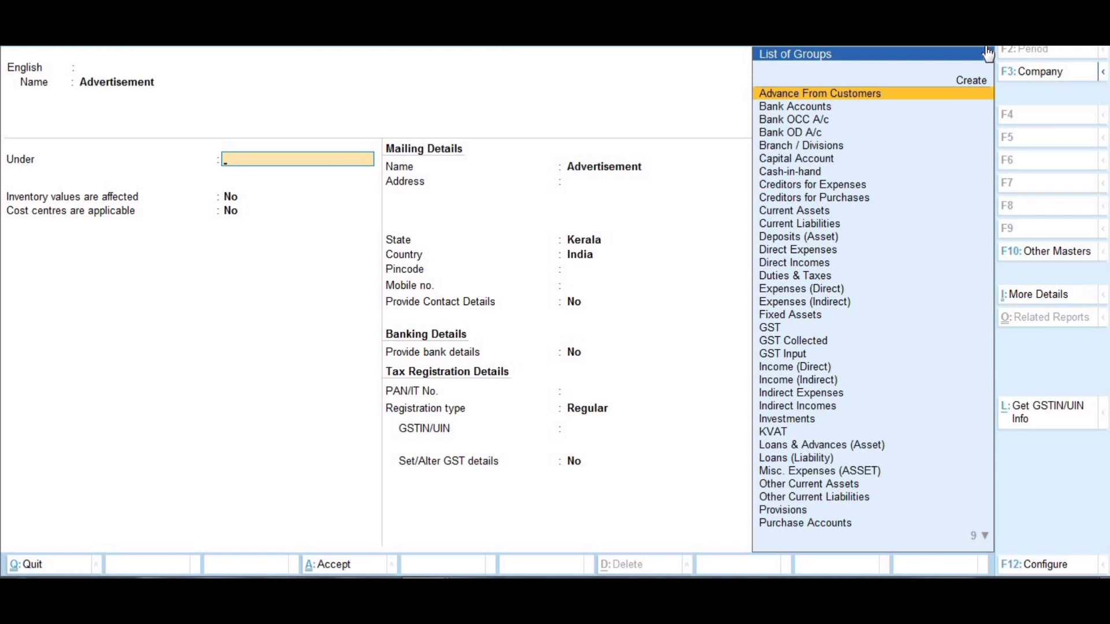
pyautogui.write('purc')
pyautogui.press('Return')
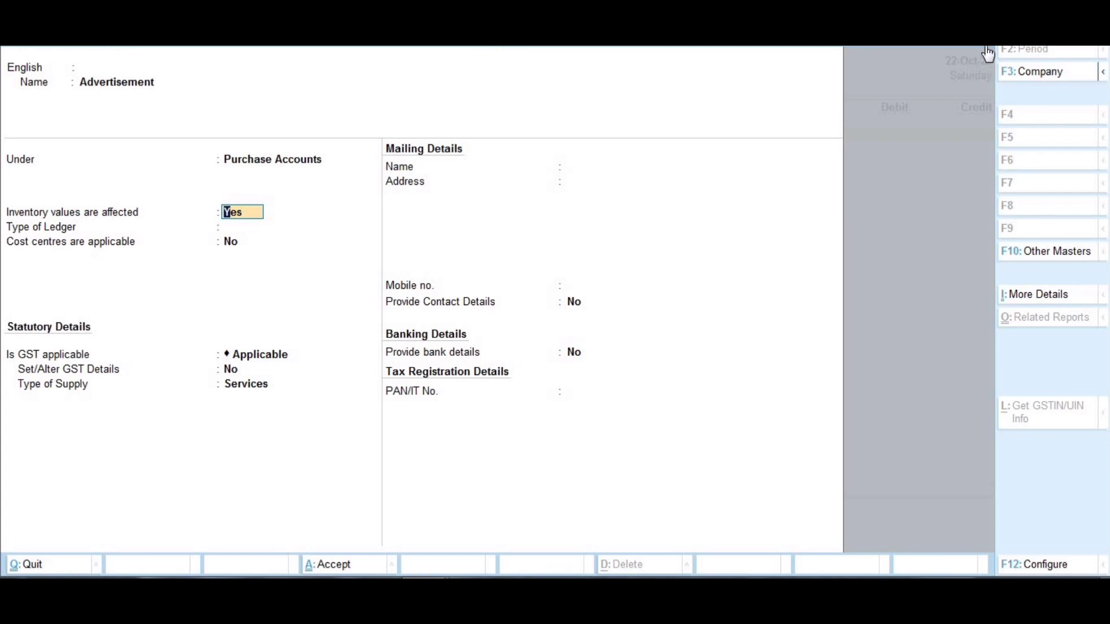
# Discard the Advertisement ledger and quit the journal voucher without saving
pyautogui.press('BackSpace')
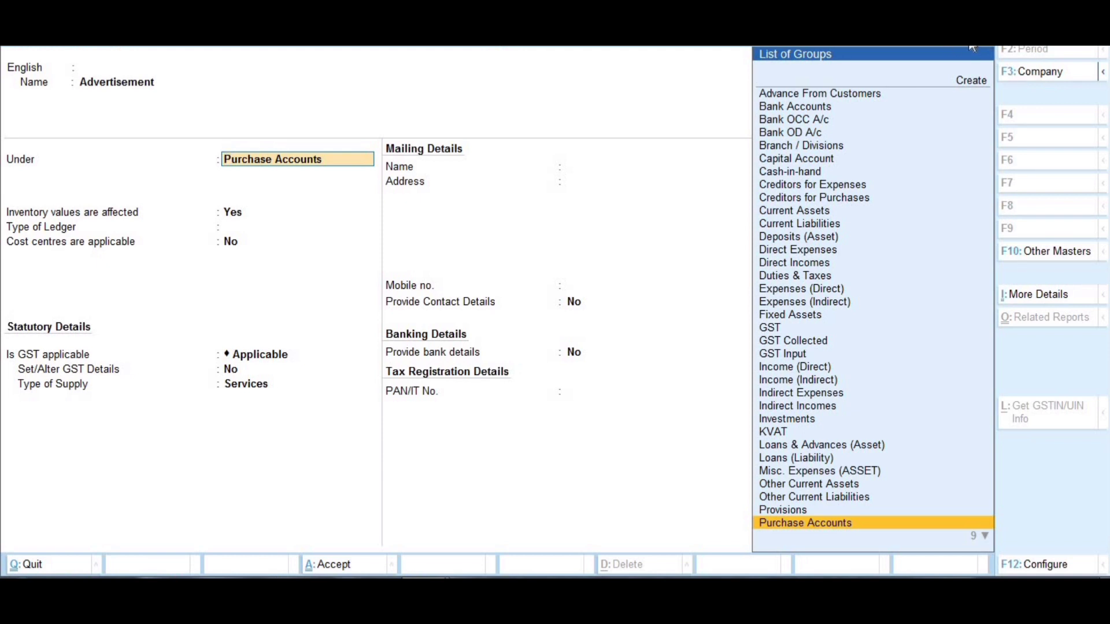
pyautogui.press('Escape')
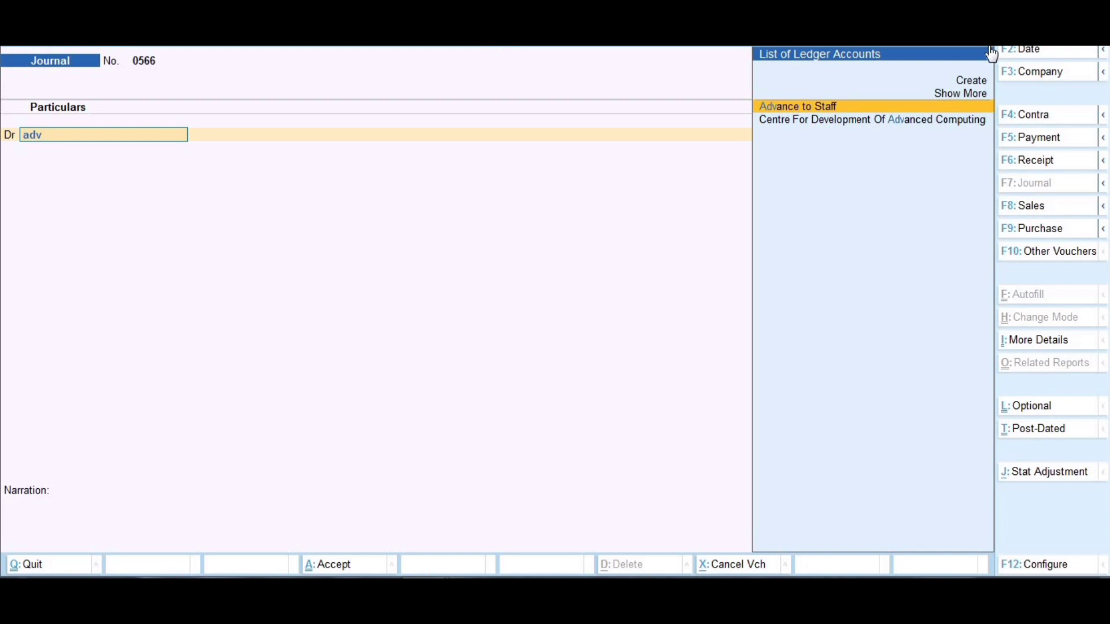
pyautogui.press('Escape')
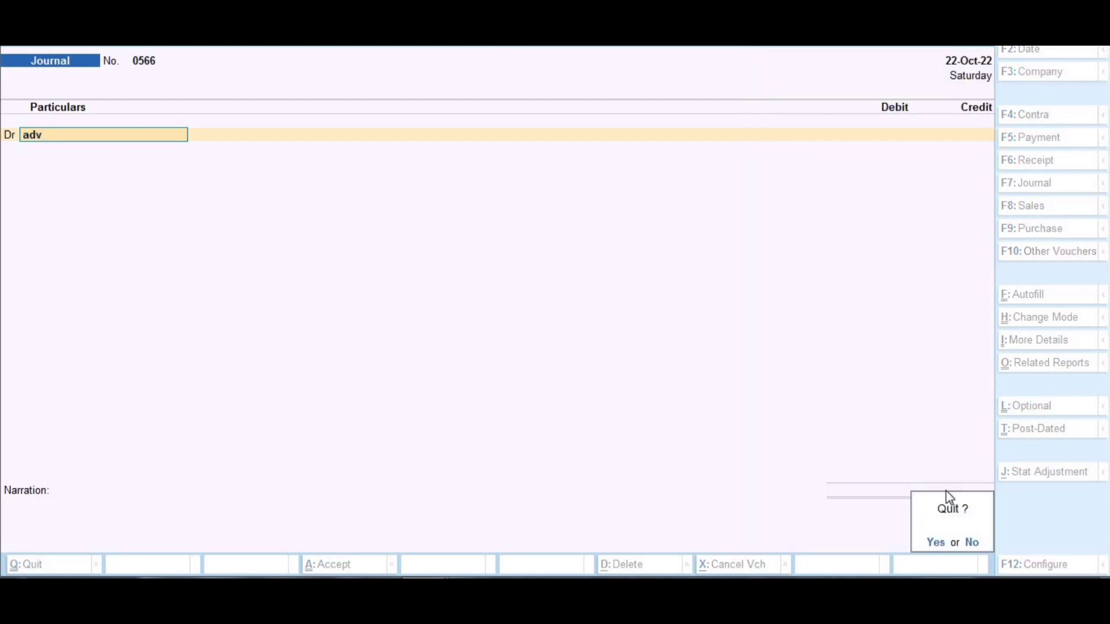
pyautogui.click(926, 545)
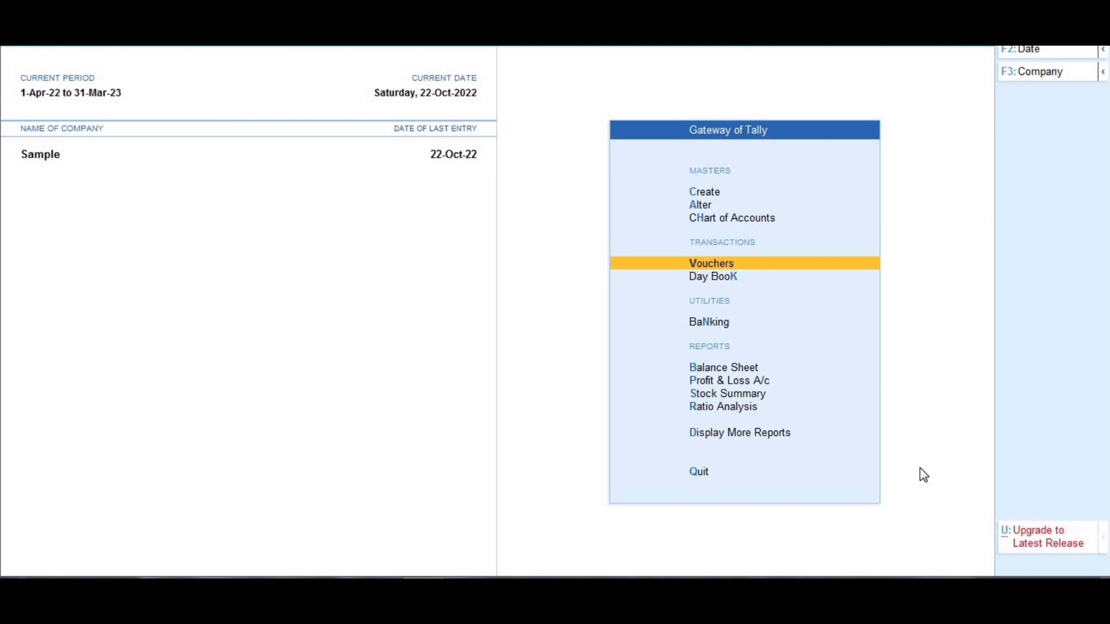
# Open the Profit & Loss A/c report from the Gateway of Tally
pyautogui.press('Down')
pyautogui.press('Down')
pyautogui.press('Down')
pyautogui.press('Down')
pyautogui.press('Return')
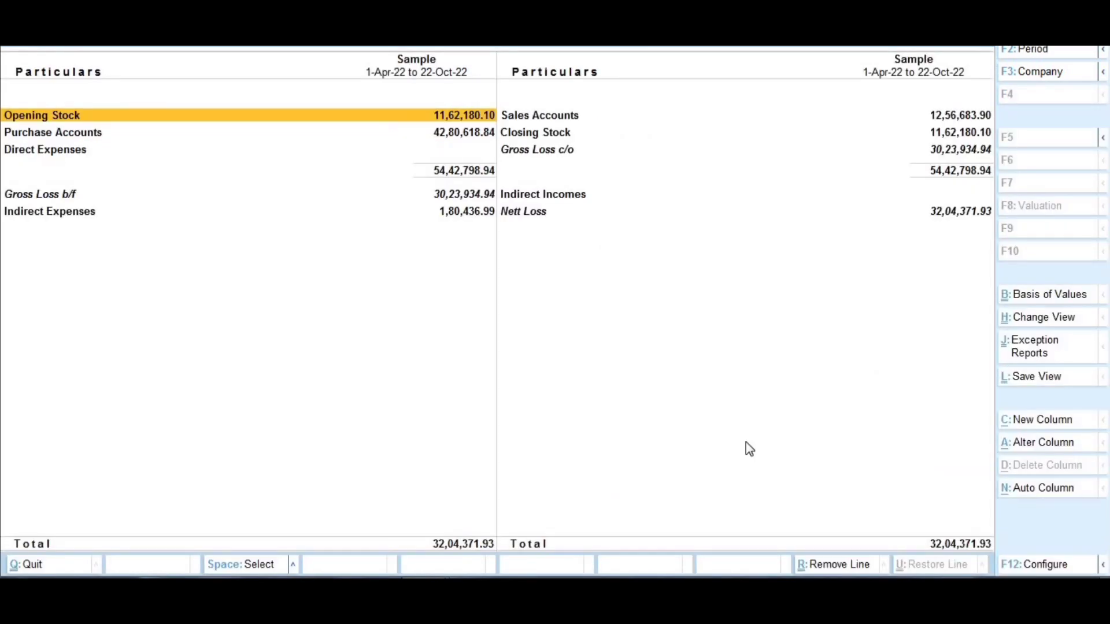
# Review the ledgers under Indirect Expenses in the Profit & Loss A/c and return to the report
pyautogui.click(451, 134)
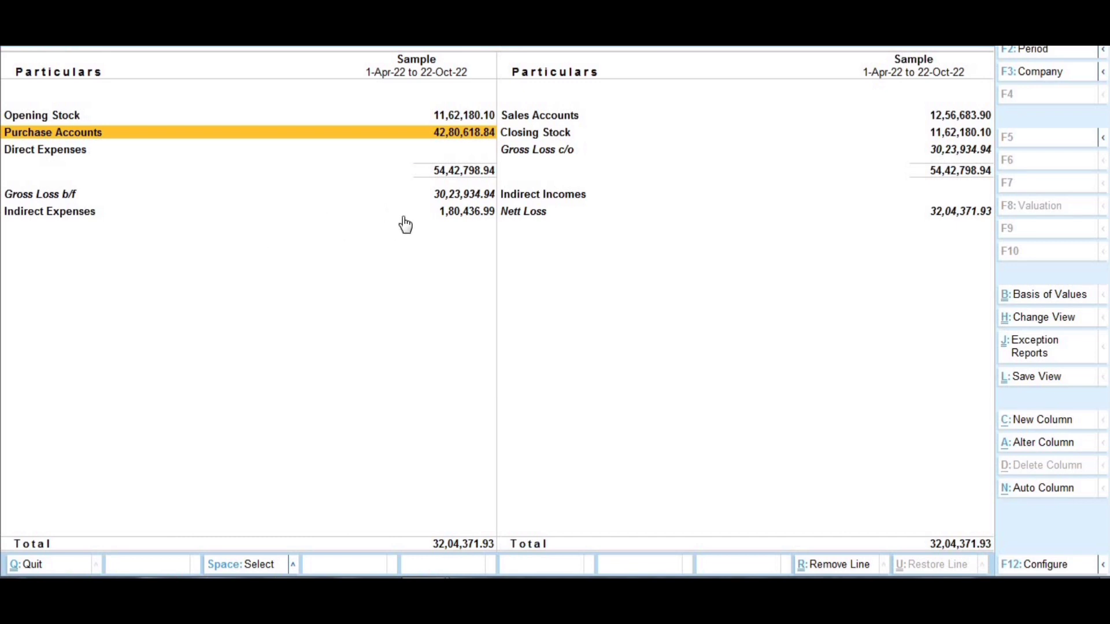
pyautogui.click(466, 218)
pyautogui.click(465, 220)
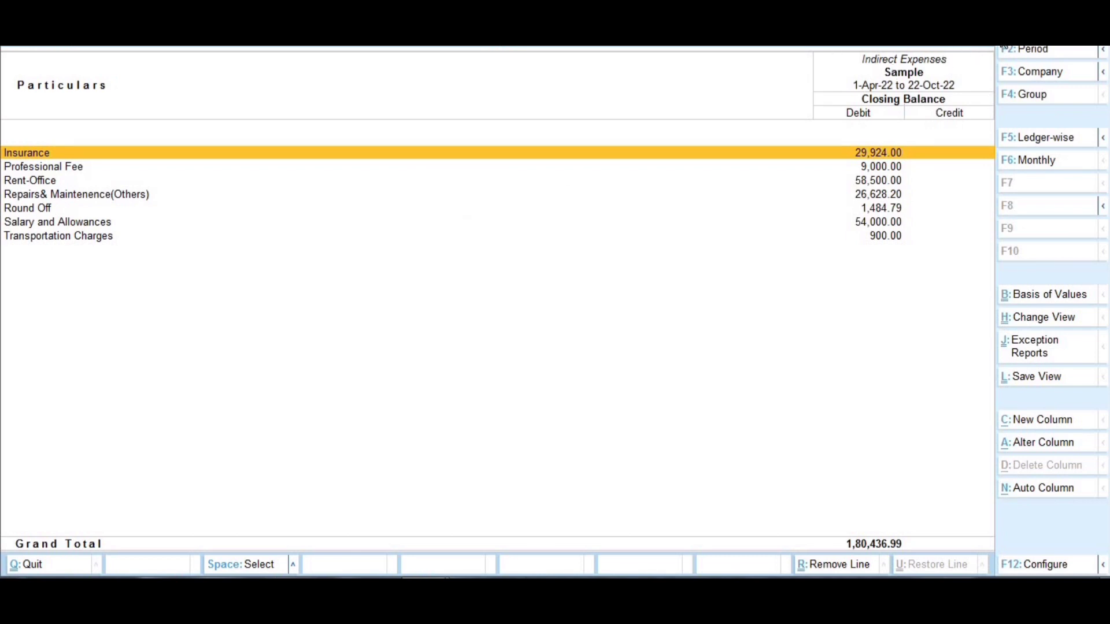
pyautogui.press('F1')
pyautogui.press('Escape')
pyautogui.press('Escape')
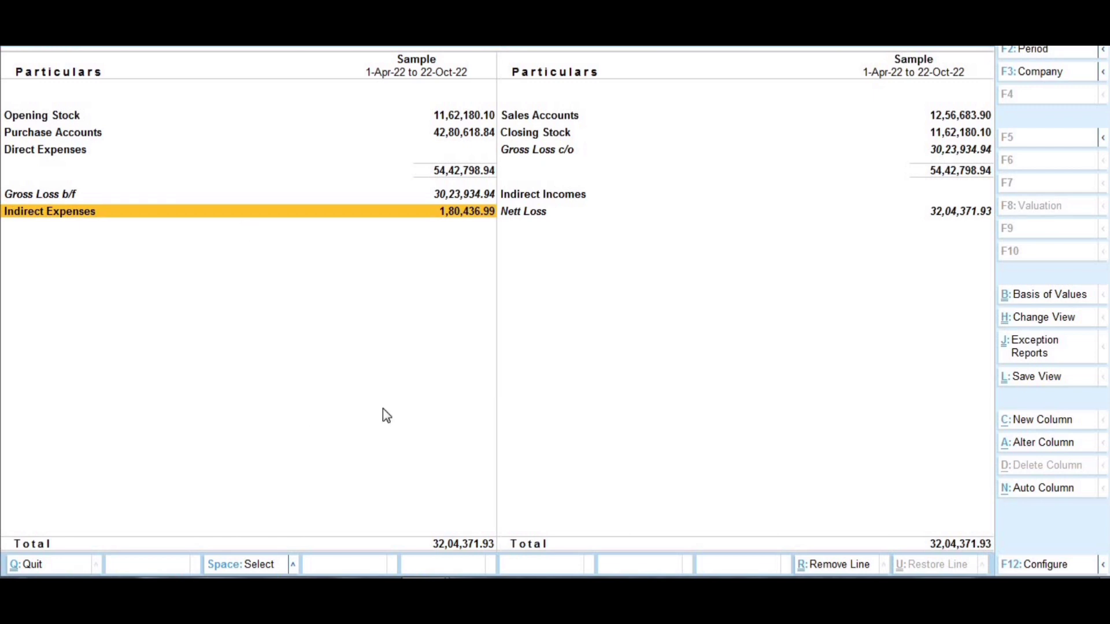
# Check the Purchase Accounts and Direct Expenses lines of the Profit & Loss A/c, then close the report
pyautogui.click(464, 136)
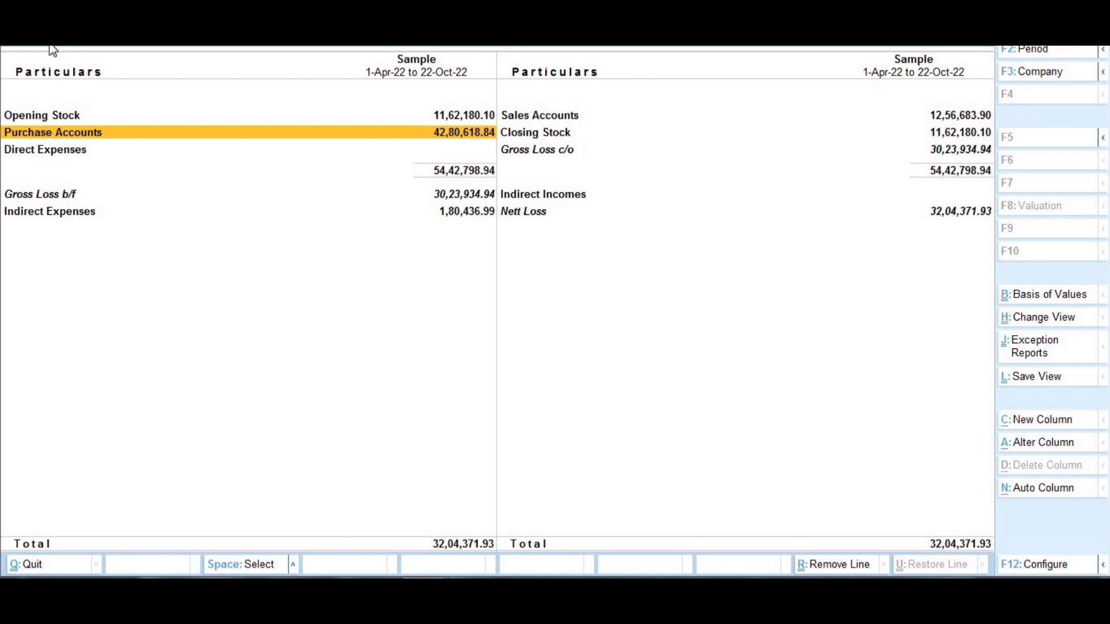
pyautogui.click(77, 155)
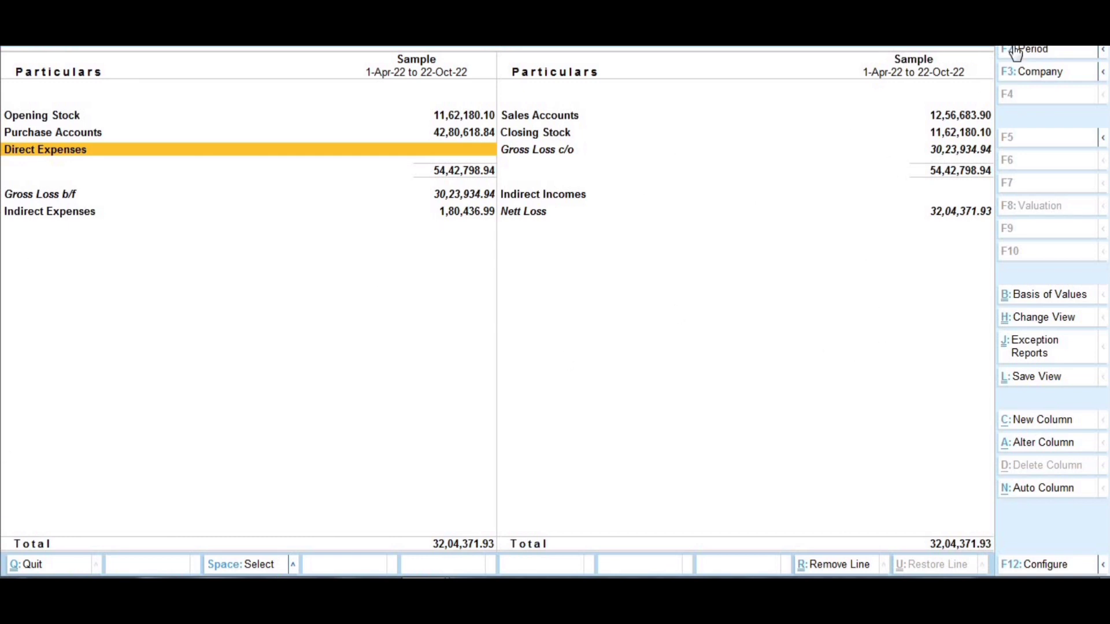
pyautogui.press('Escape')
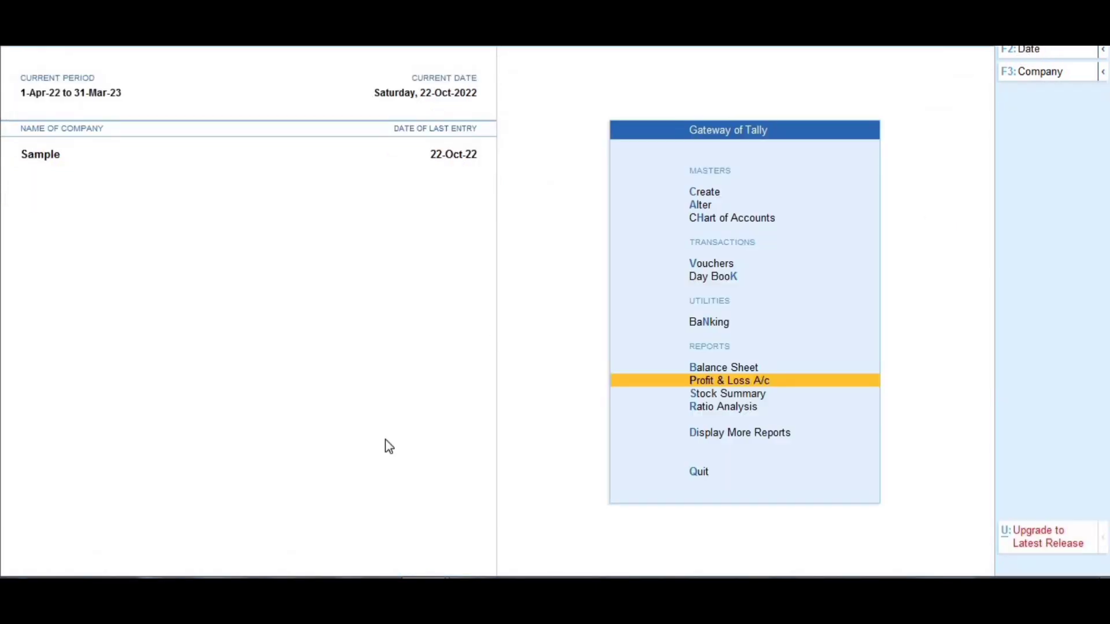
# View the Working Capital breakdown in the Balance Sheet and return to the Gateway of Tally
pyautogui.click(733, 369)
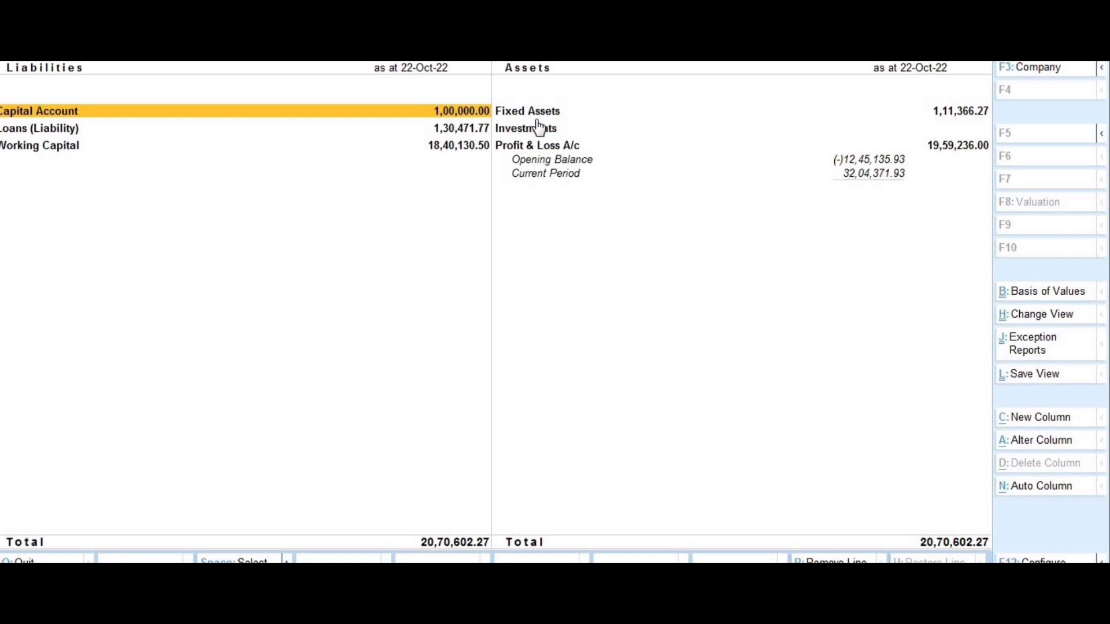
pyautogui.click(54, 152)
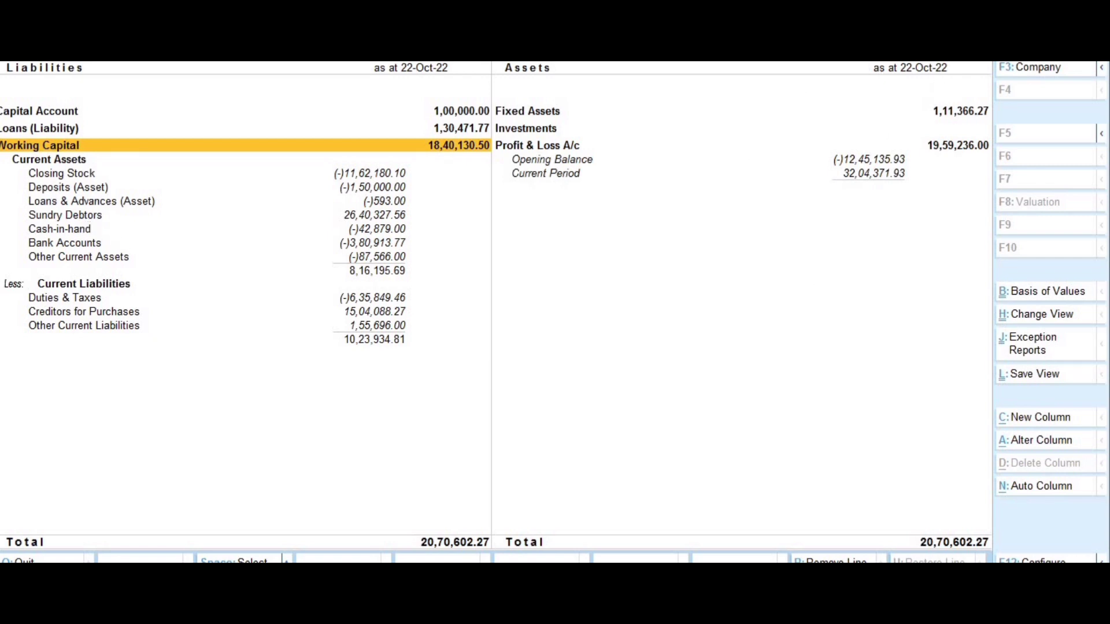
pyautogui.press('Escape')
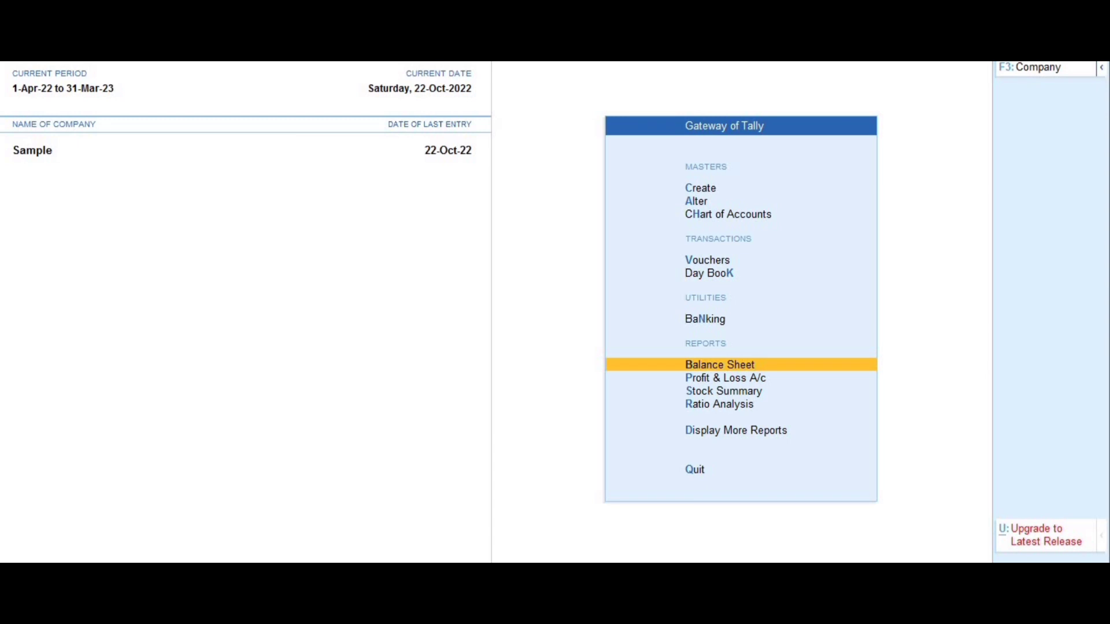
# Open the Account Books list within Display More Reports
pyautogui.press('Down')
pyautogui.press('Down')
pyautogui.press('Down')
pyautogui.press('Down')
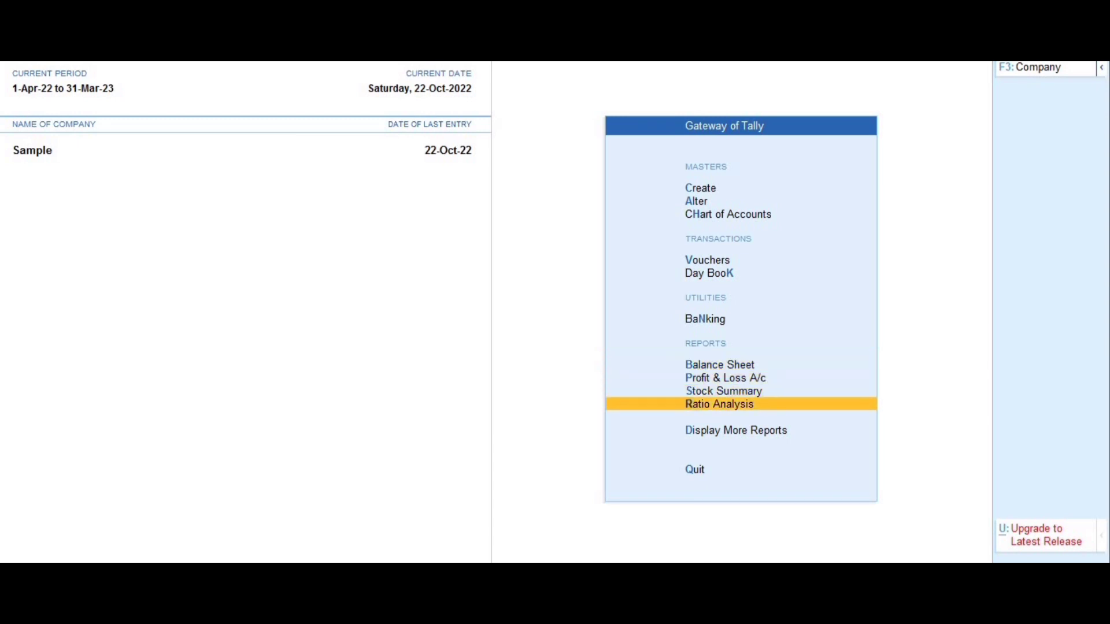
pyautogui.press('Return')
pyautogui.press('Down')
pyautogui.press('Down')
pyautogui.press('Down')
pyautogui.press('Down')
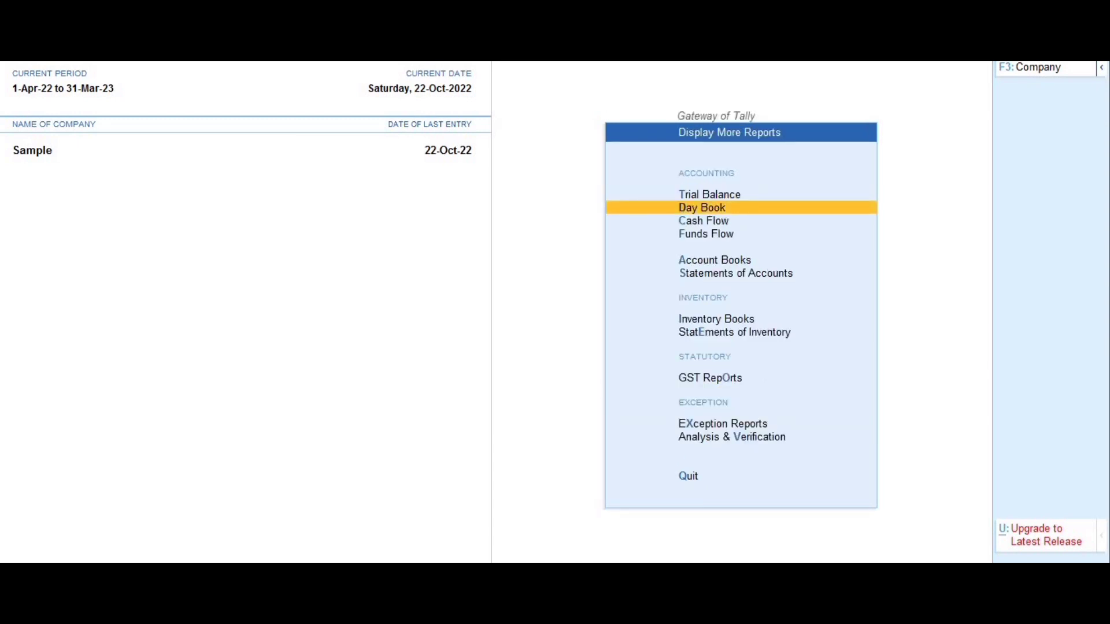
pyautogui.press('Return')
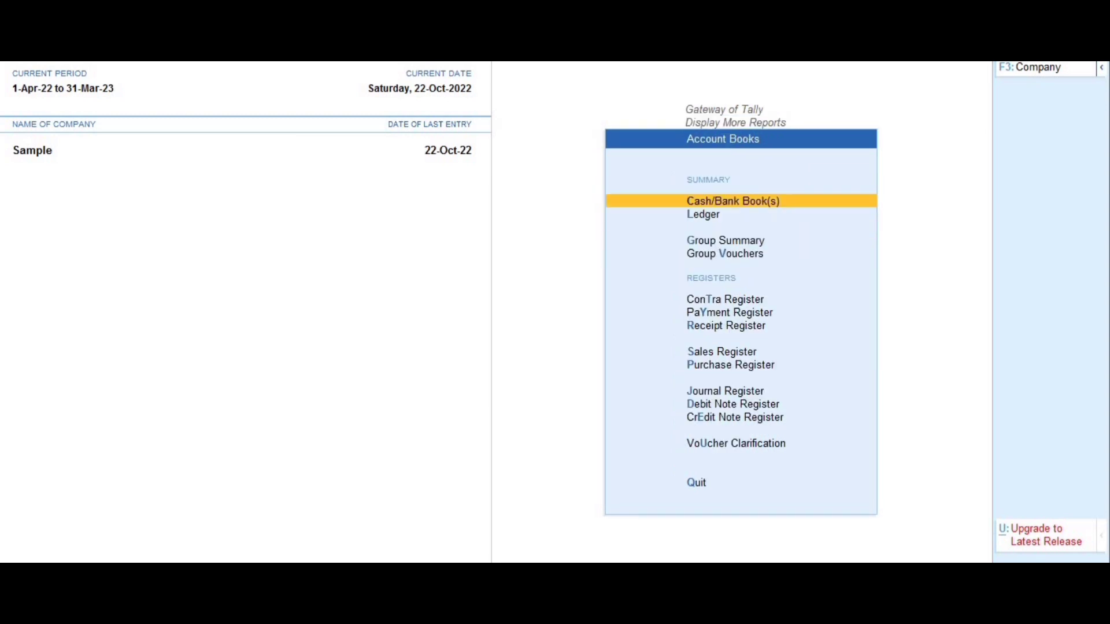
# Open the Cash/Bank Book(s) summary from Account Books
pyautogui.press('Up')
pyautogui.press('Up')
pyautogui.press('Up')
pyautogui.press('Up')
pyautogui.press('Up')
pyautogui.press('Up')
pyautogui.press('Up')
pyautogui.press('Up')
pyautogui.press('Up')
pyautogui.press('Up')
pyautogui.press('Up')
pyautogui.press('Up')
pyautogui.press('Up')
pyautogui.press('Up')
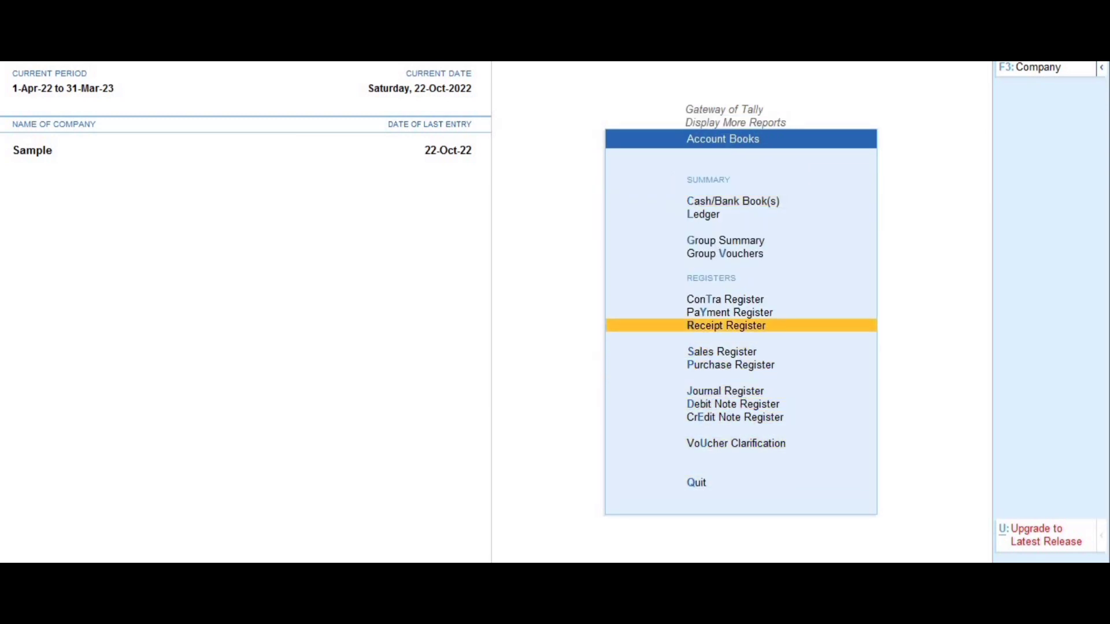
pyautogui.press('Return')
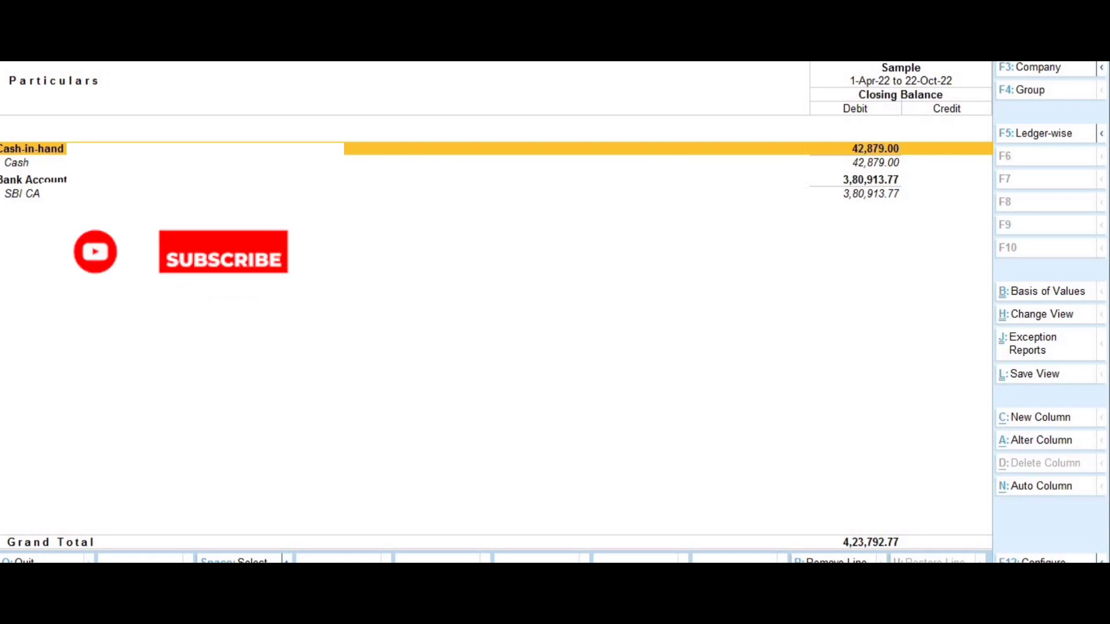
# Examine the Cash ledger's monthly balances, including April and July, and return to the Cash/Bank summary
pyautogui.press('Down')
pyautogui.press('Return')
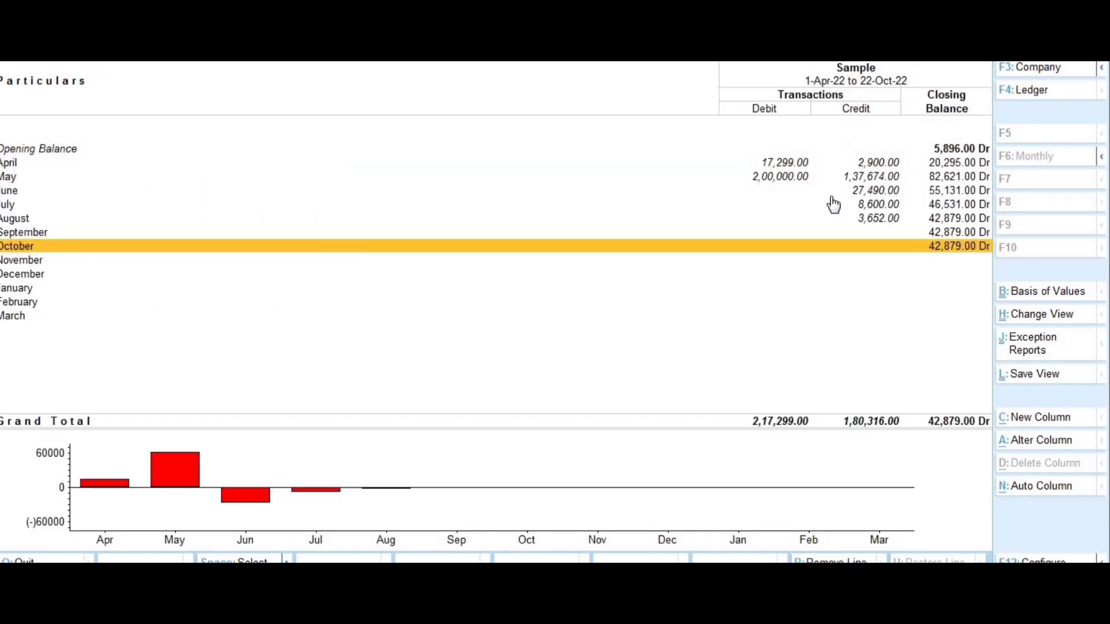
pyautogui.click(909, 167)
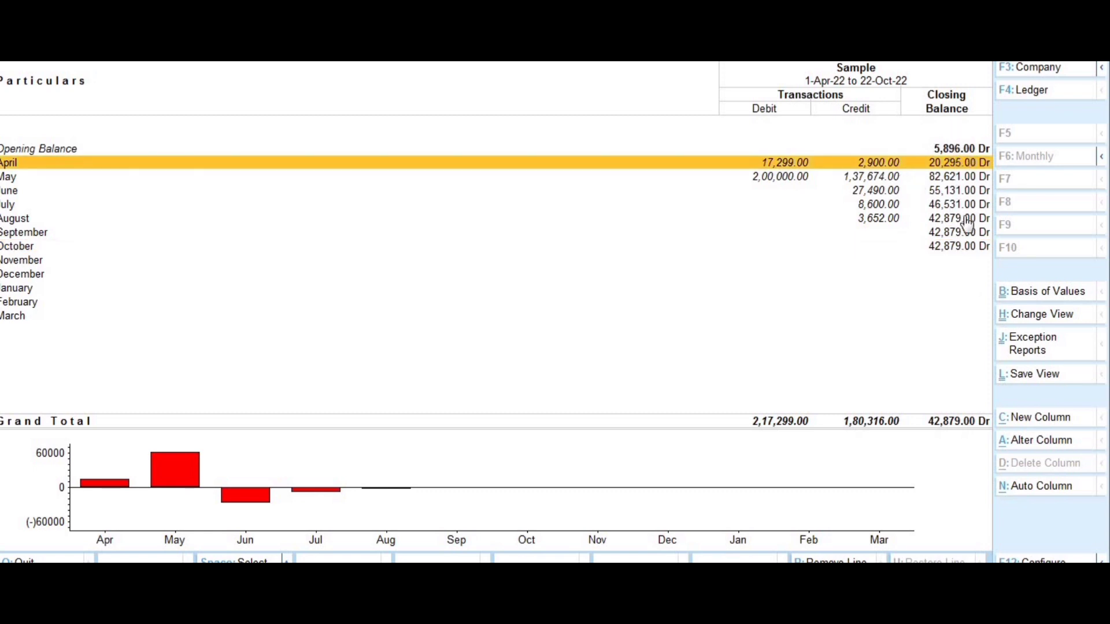
pyautogui.click(883, 207)
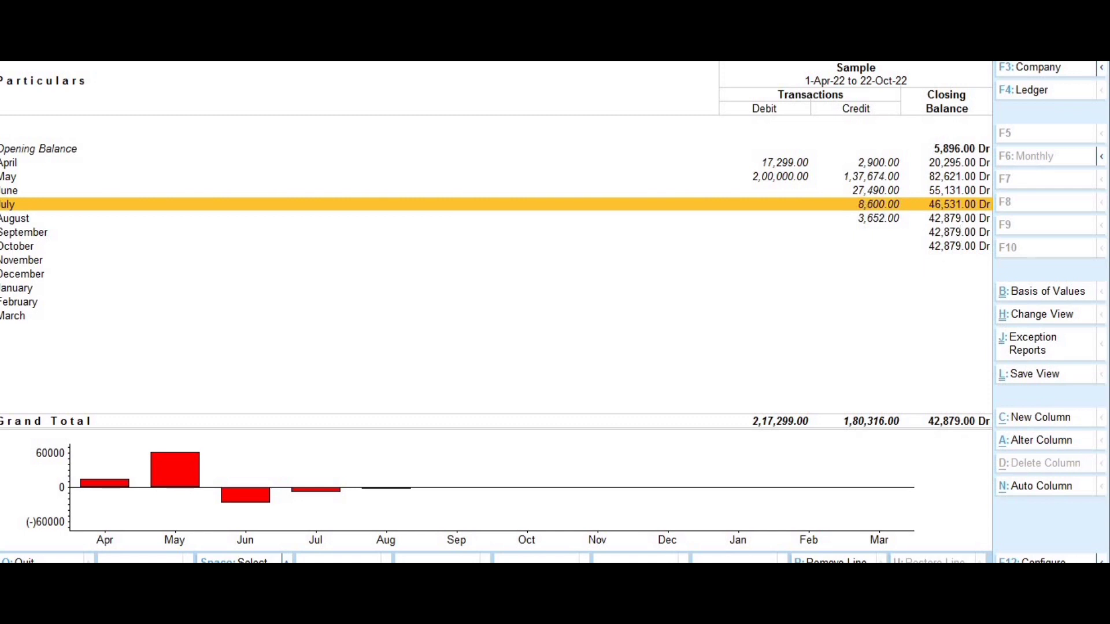
pyautogui.press('Escape')
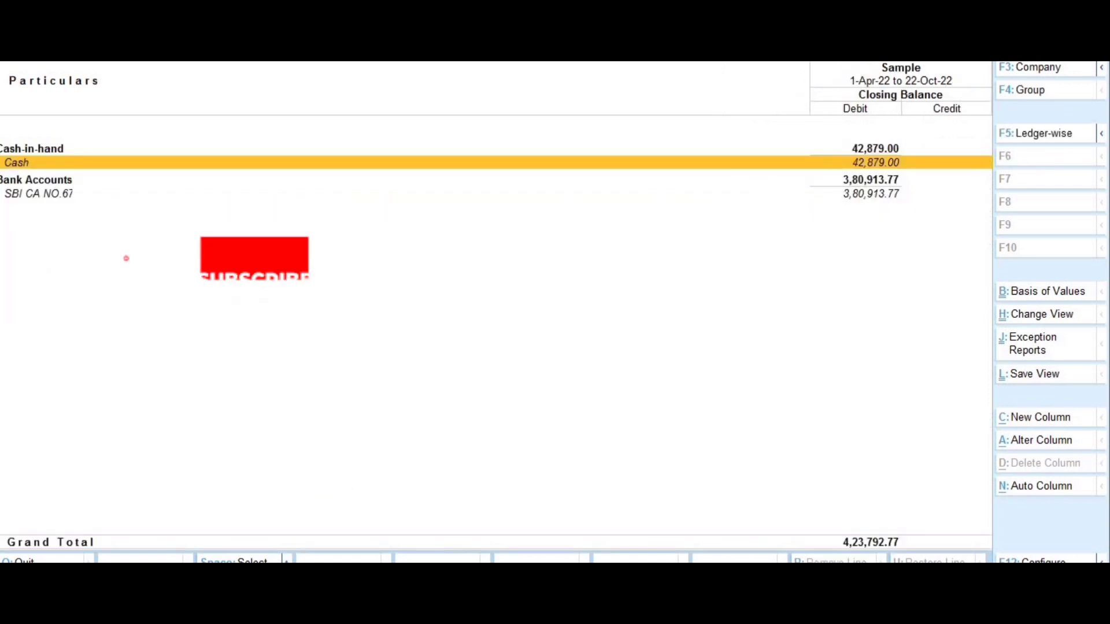
# Open the monthly summary of the SBI bank ledger and go through its months from October back to April
pyautogui.click(878, 198)
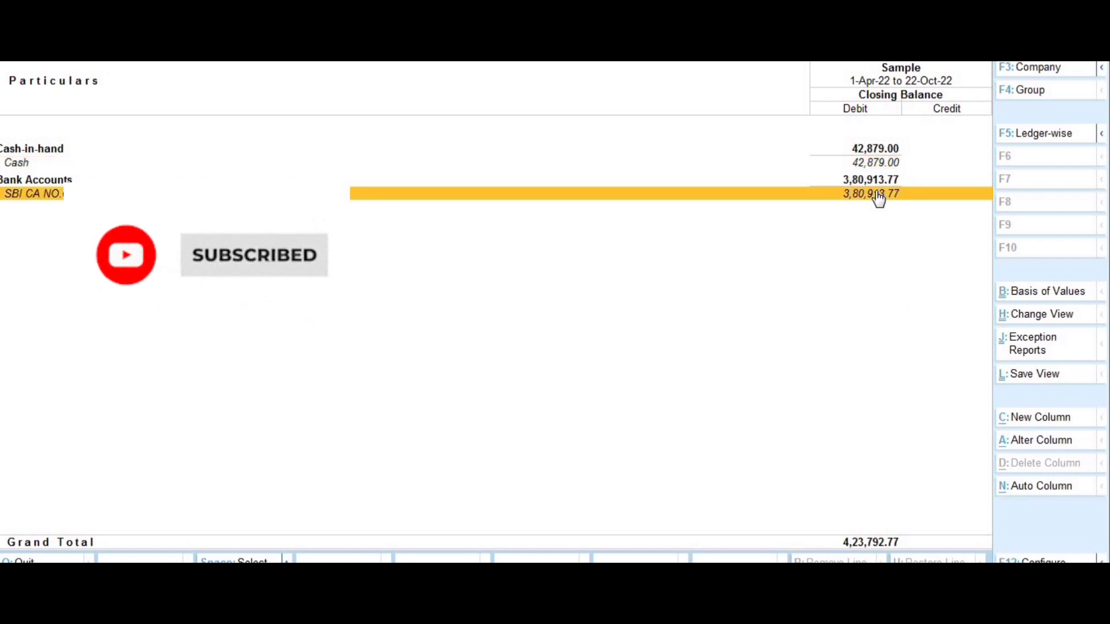
pyautogui.click(879, 198)
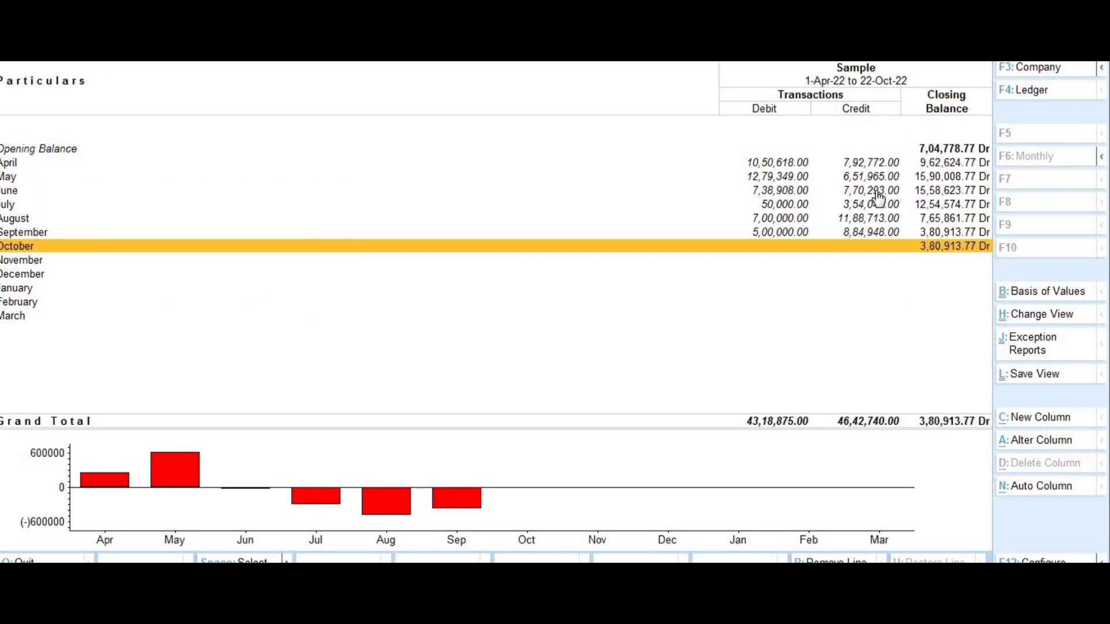
pyautogui.press('Up')
pyautogui.press('Up')
pyautogui.press('Up')
pyautogui.press('Up')
pyautogui.press('Up')
pyautogui.press('Up')
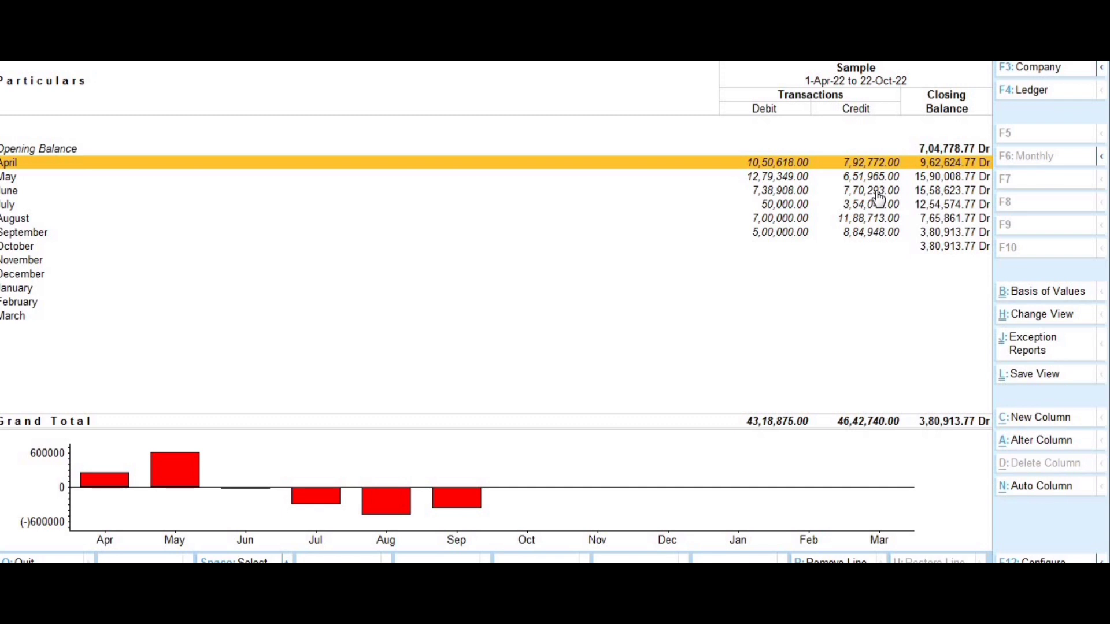
# Inspect the SBI bank ledger's July vouchers and September totals, and return to the Cash/Bank summary
pyautogui.press('Down')
pyautogui.press('Down')
pyautogui.press('Down')
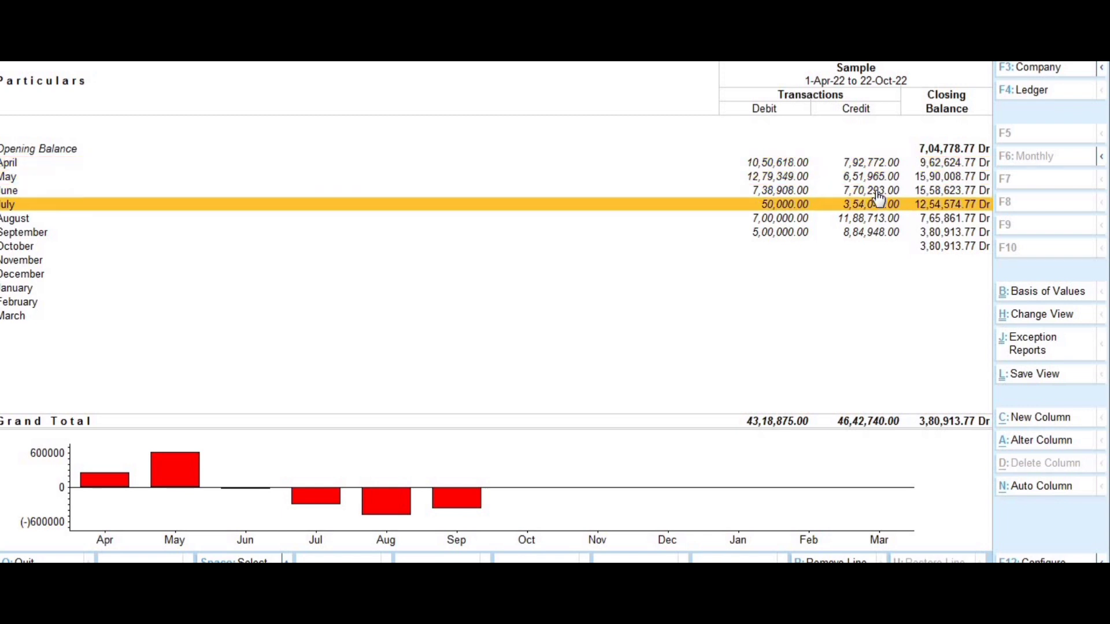
pyautogui.press('Return')
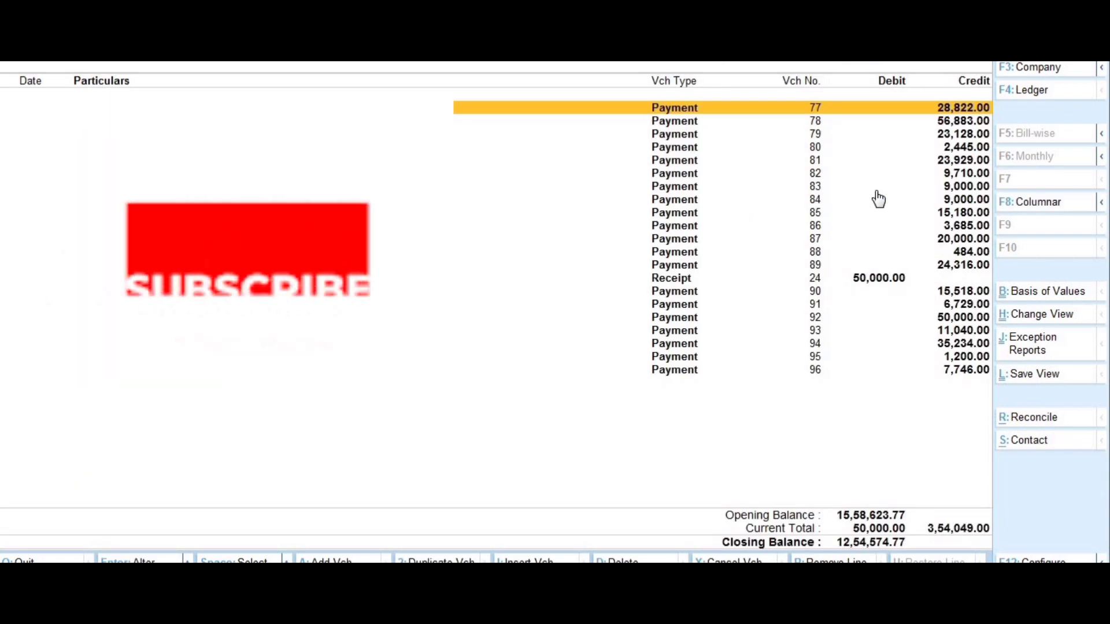
pyautogui.press('Escape')
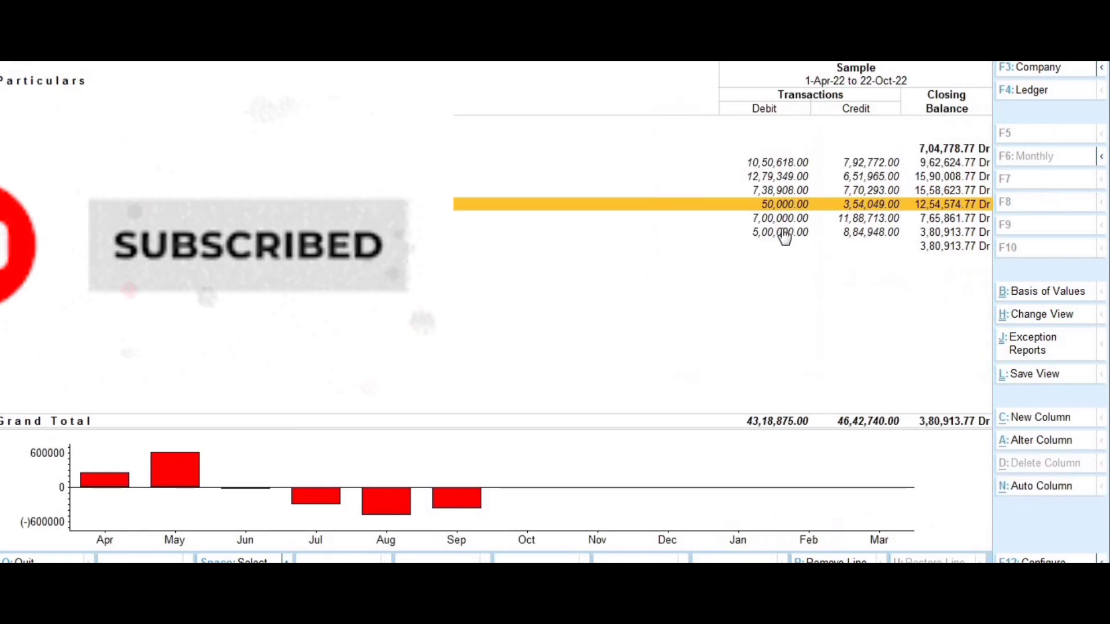
pyautogui.click(803, 231)
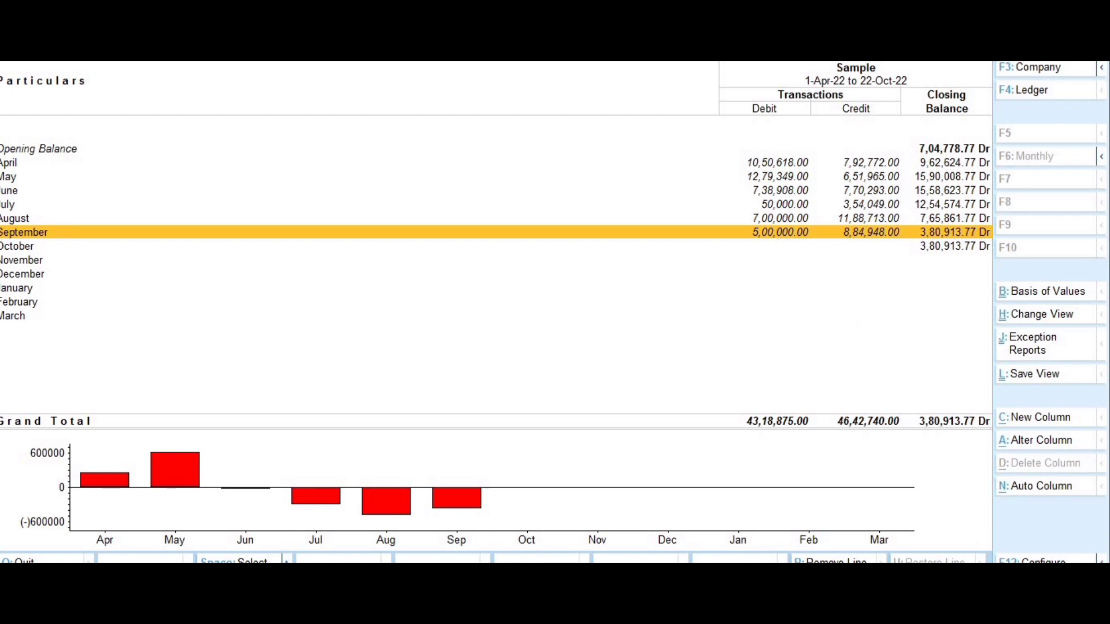
pyautogui.press('Escape')
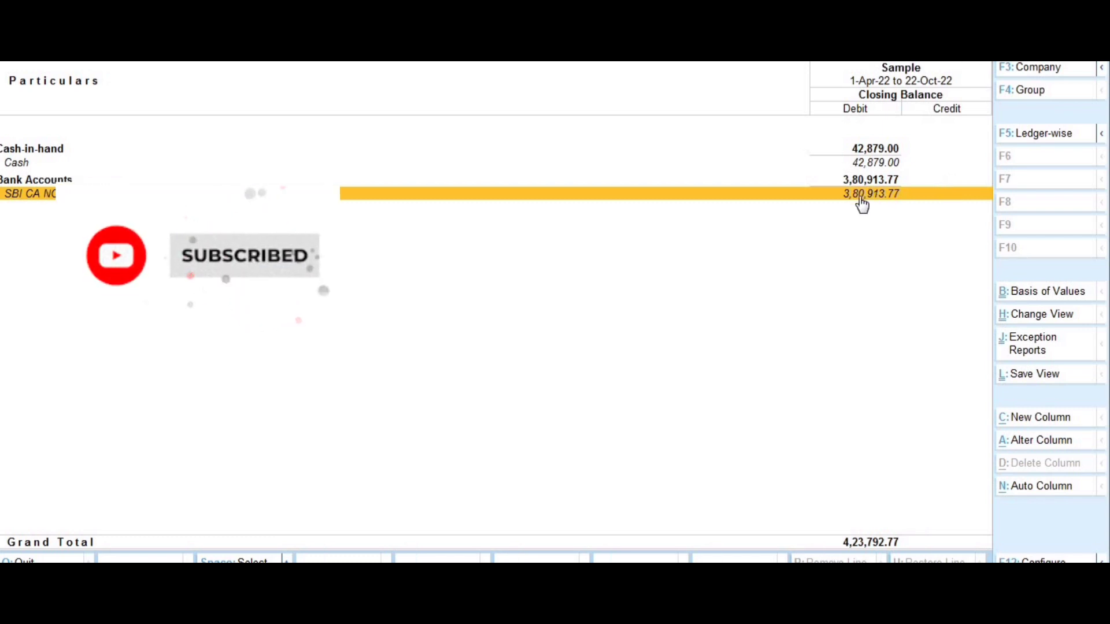
# Close the Cash/Bank Book(s) summary and return to the Gateway of Tally
pyautogui.hotkey('alt', 'p')
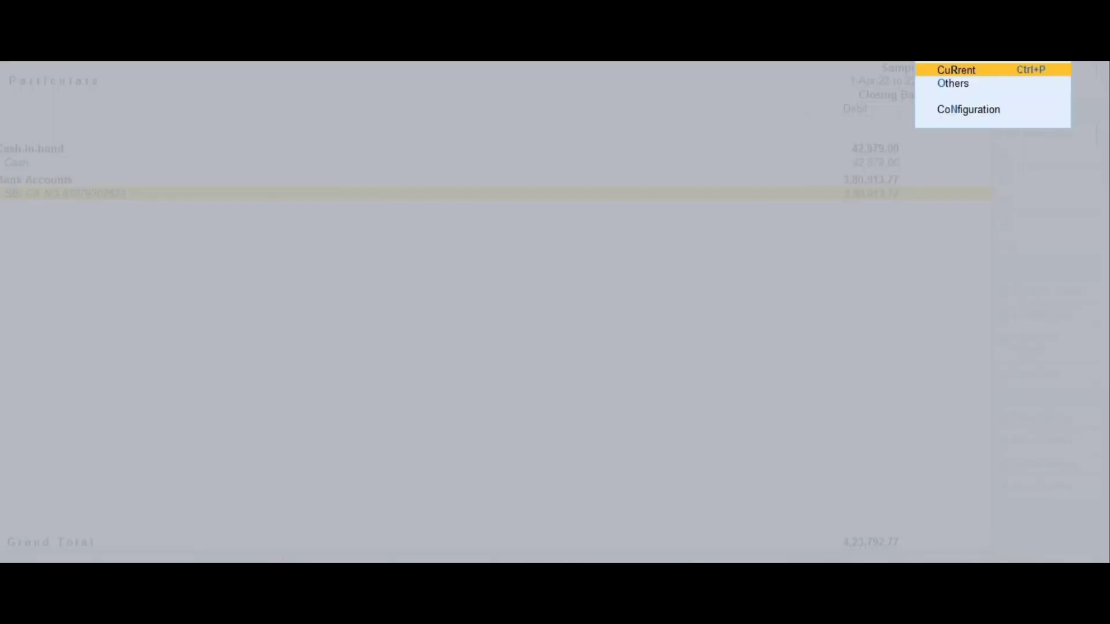
pyautogui.press('Escape')
pyautogui.press('Escape')
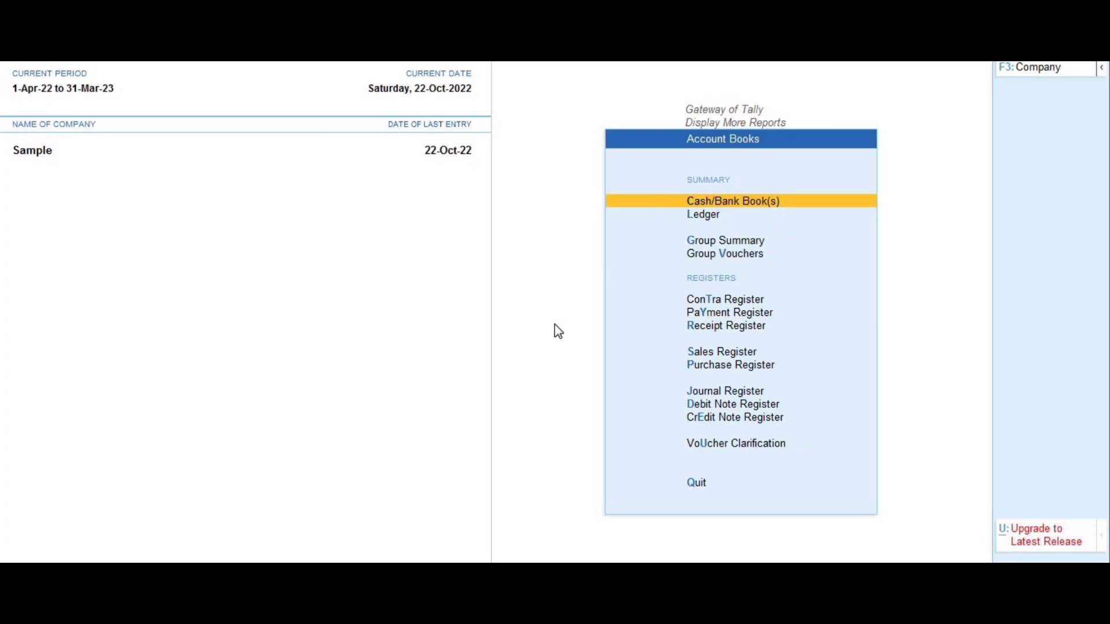
pyautogui.press('Escape')
pyautogui.press('Escape')
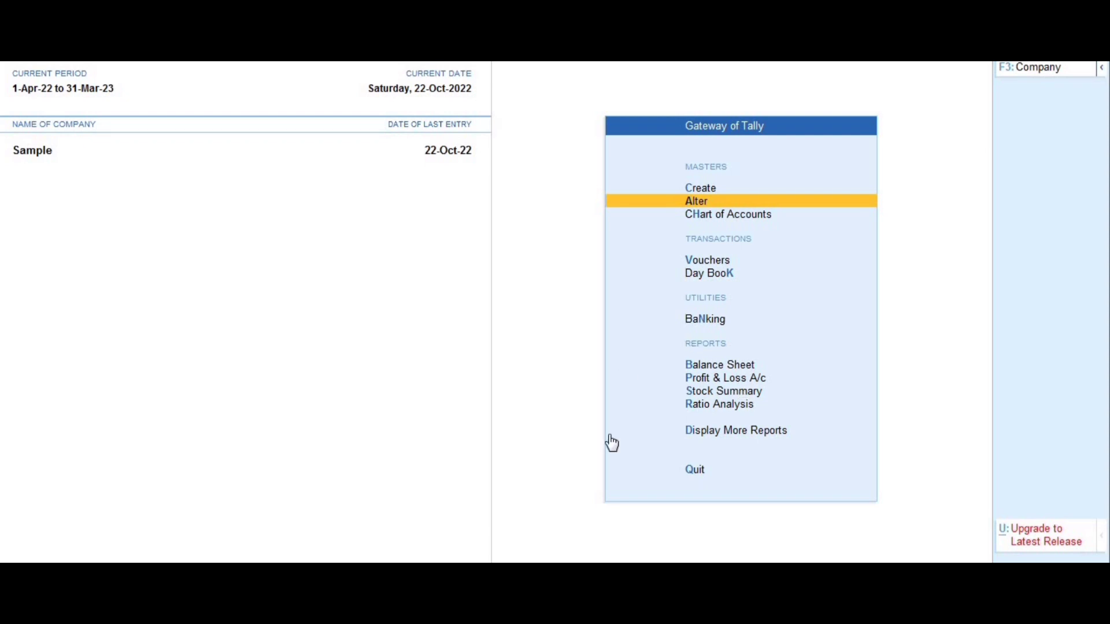
# View the journal voucher entry screen and quit it without entering anything
pyautogui.click(706, 265)
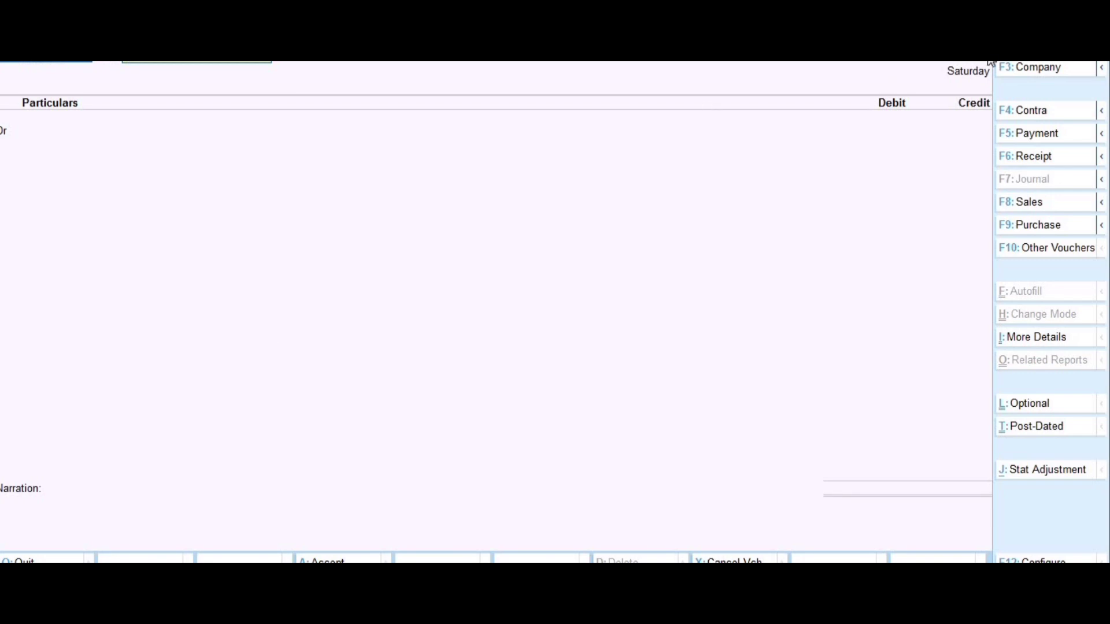
pyautogui.press('Escape')
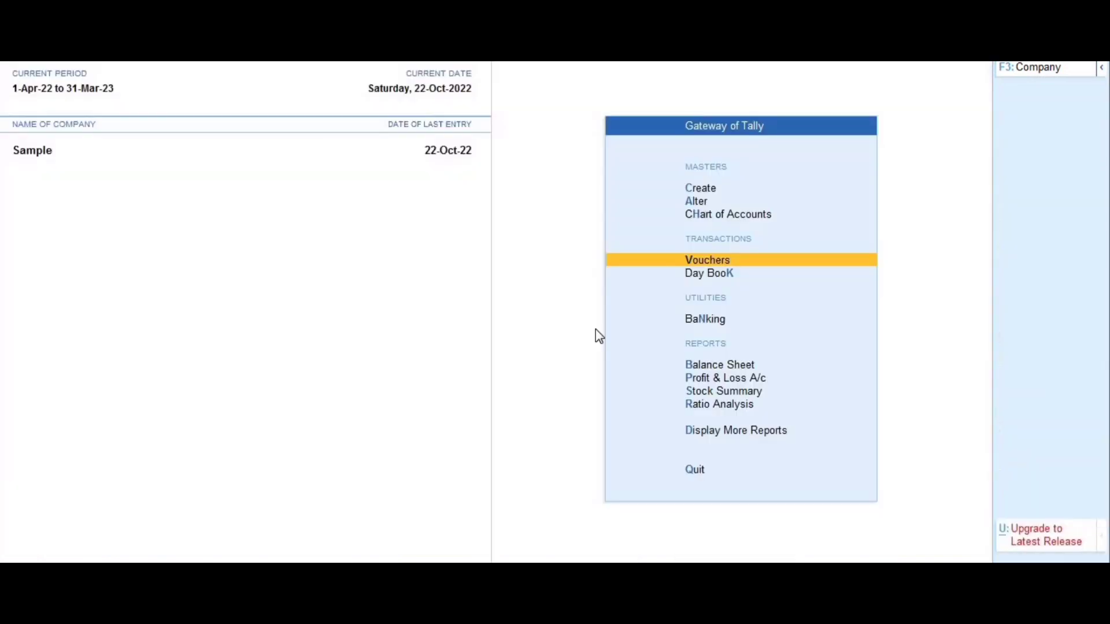